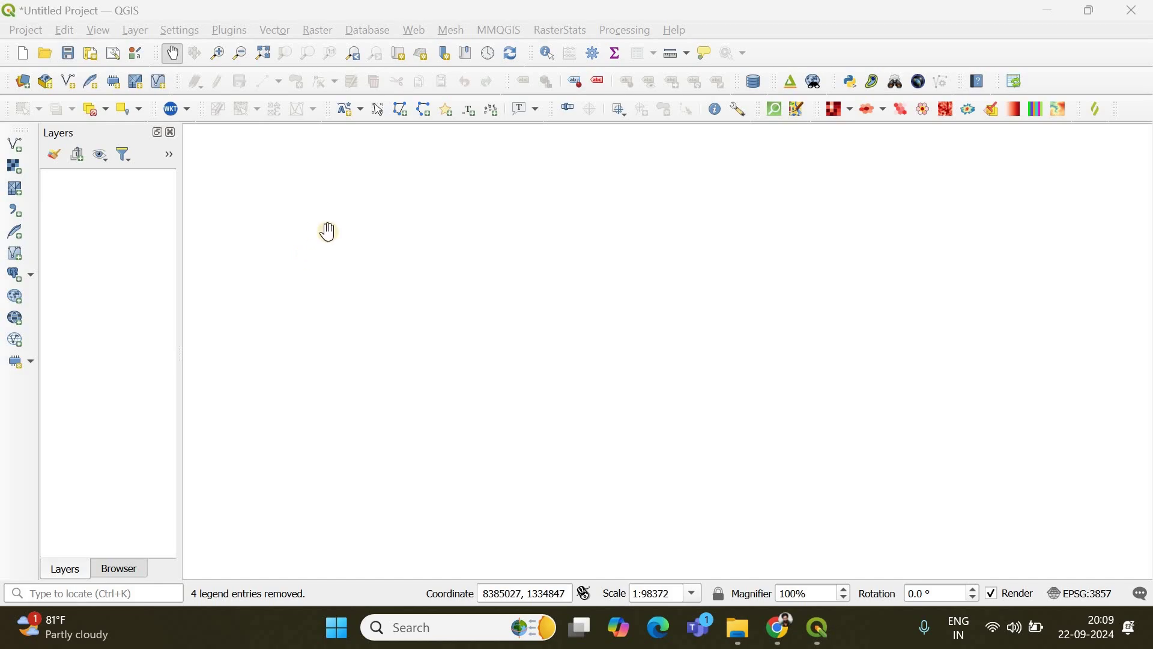
# Step: Find the QuickMapServices plugin by searching 'quickma' and install it
pyautogui.click(231, 31)
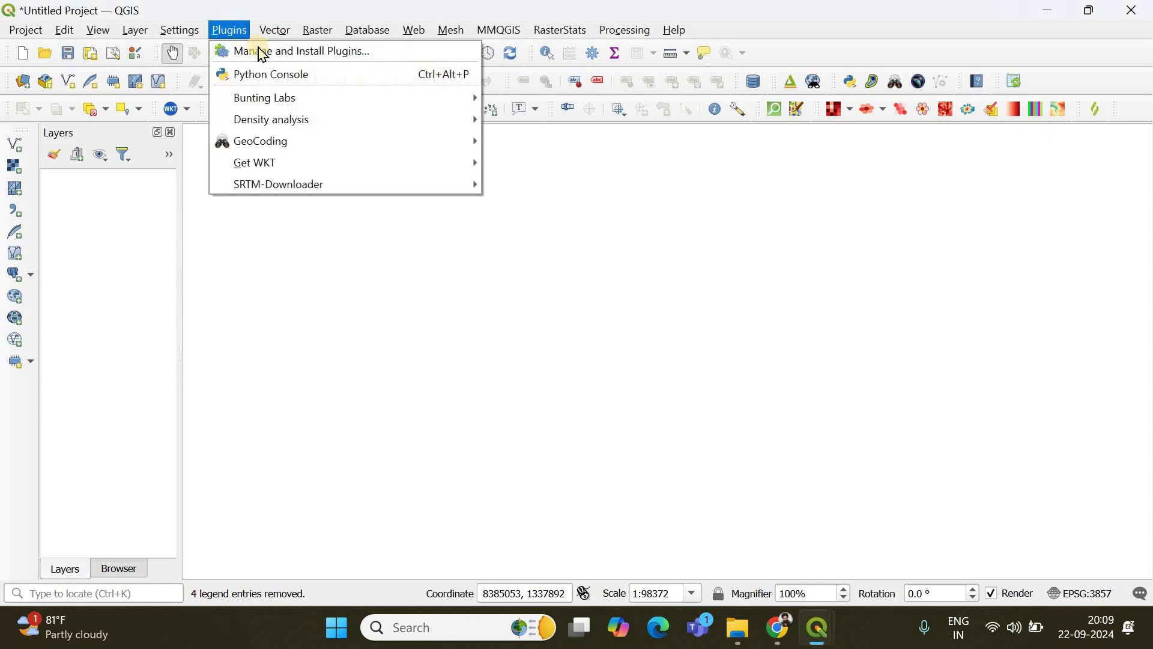
pyautogui.click(265, 53)
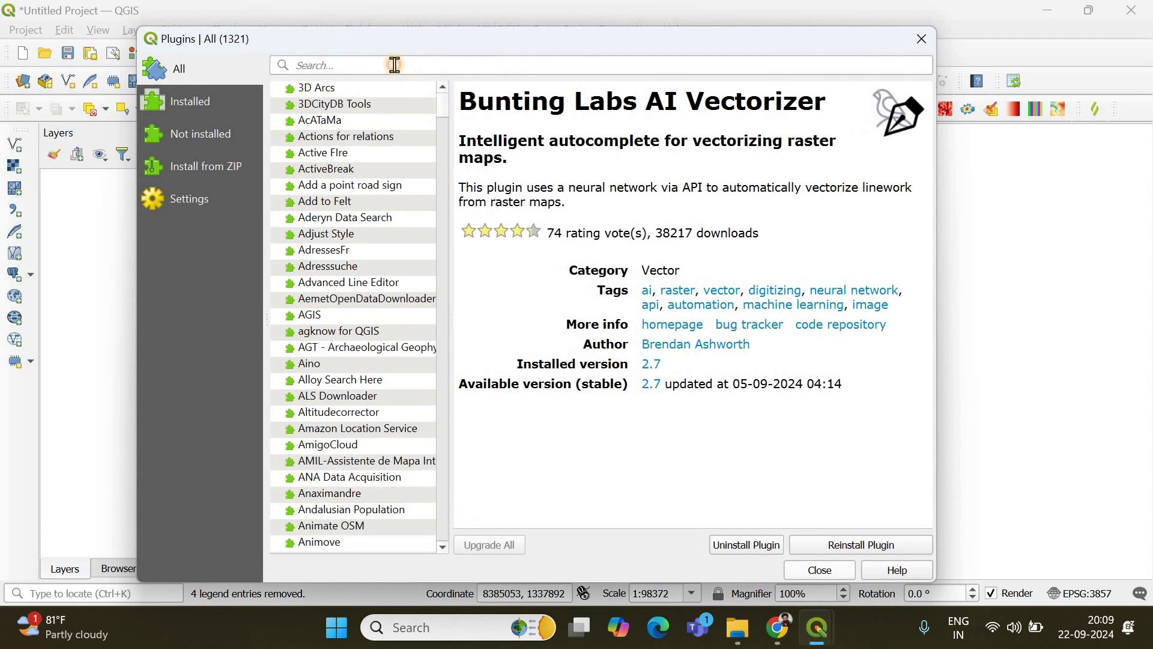
pyautogui.click(394, 65)
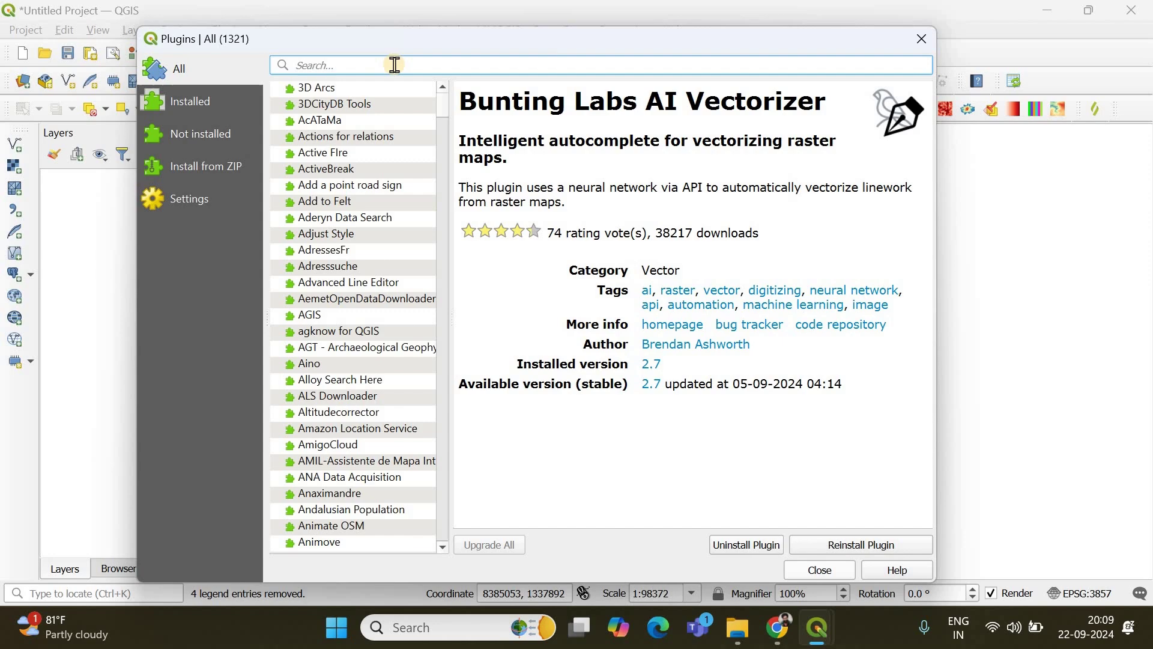
pyautogui.write('quickma')
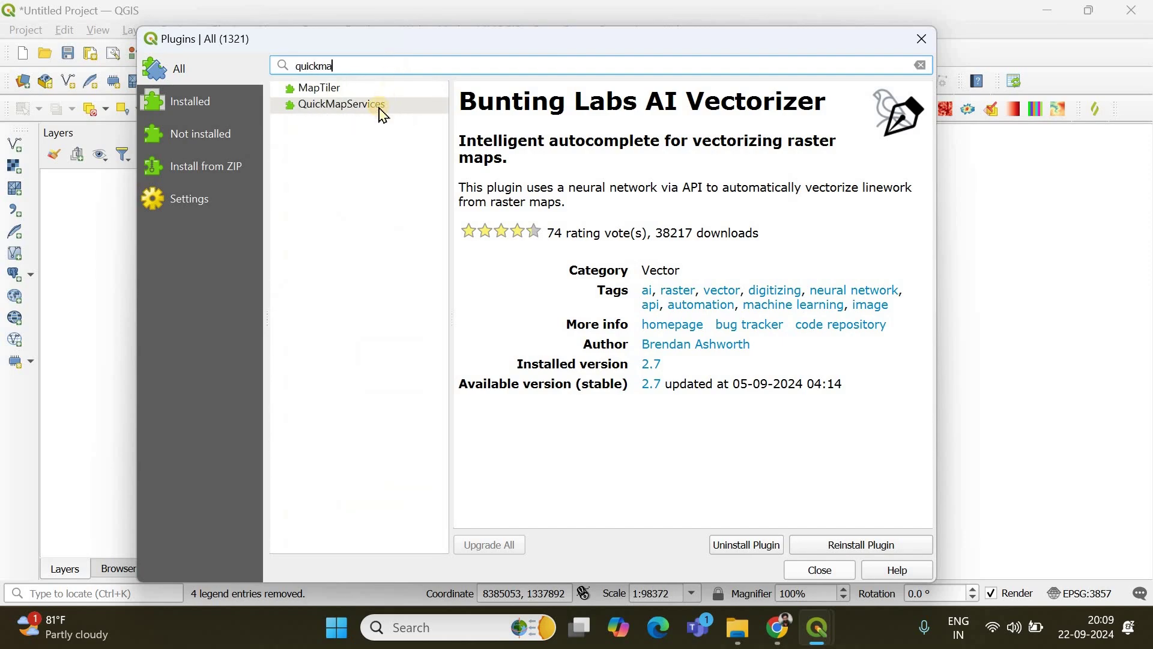
pyautogui.click(382, 107)
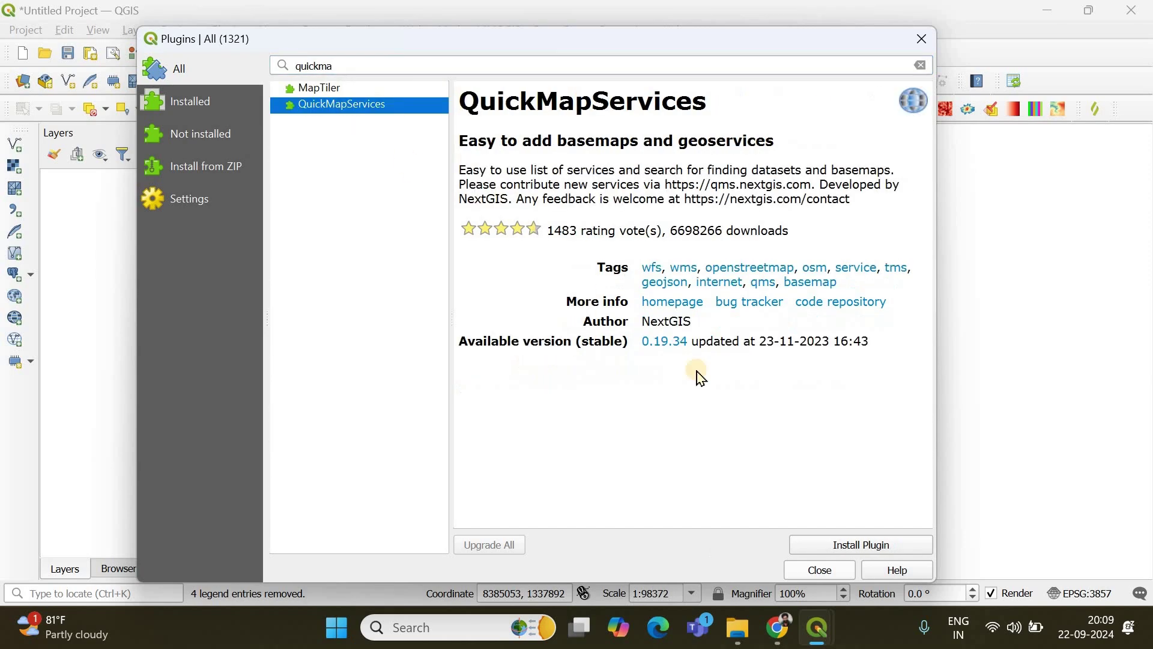
pyautogui.click(877, 547)
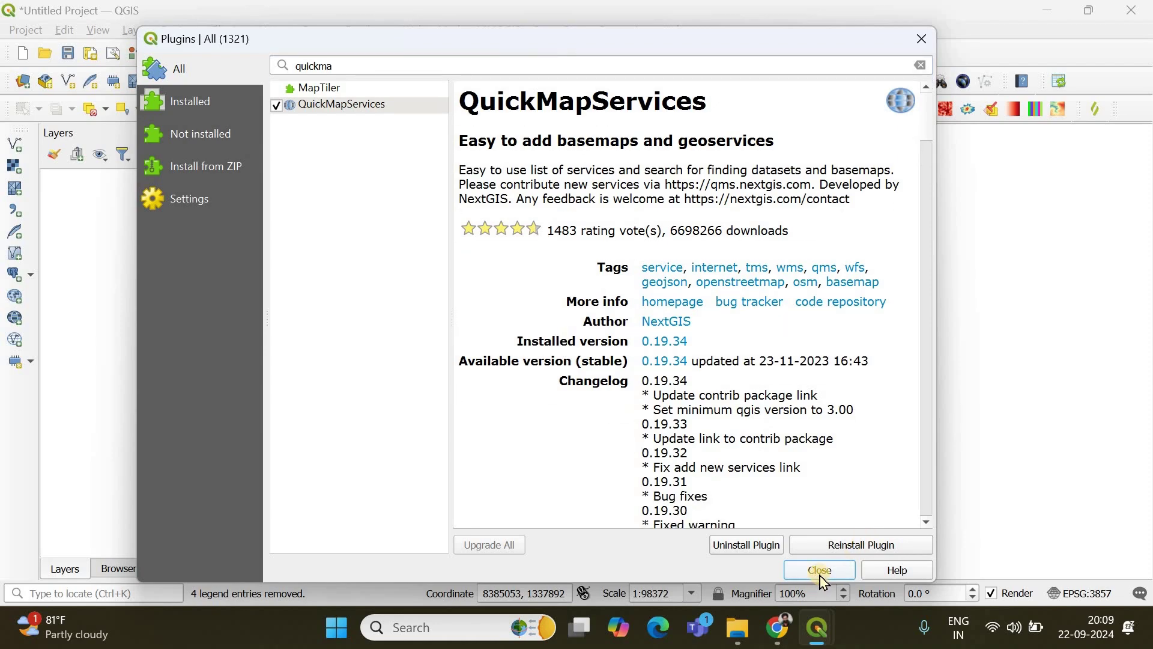
# Step: Close the plugin manager and add the OSM Standard basemap from QuickMapServices' OSM list
pyautogui.click(826, 575)
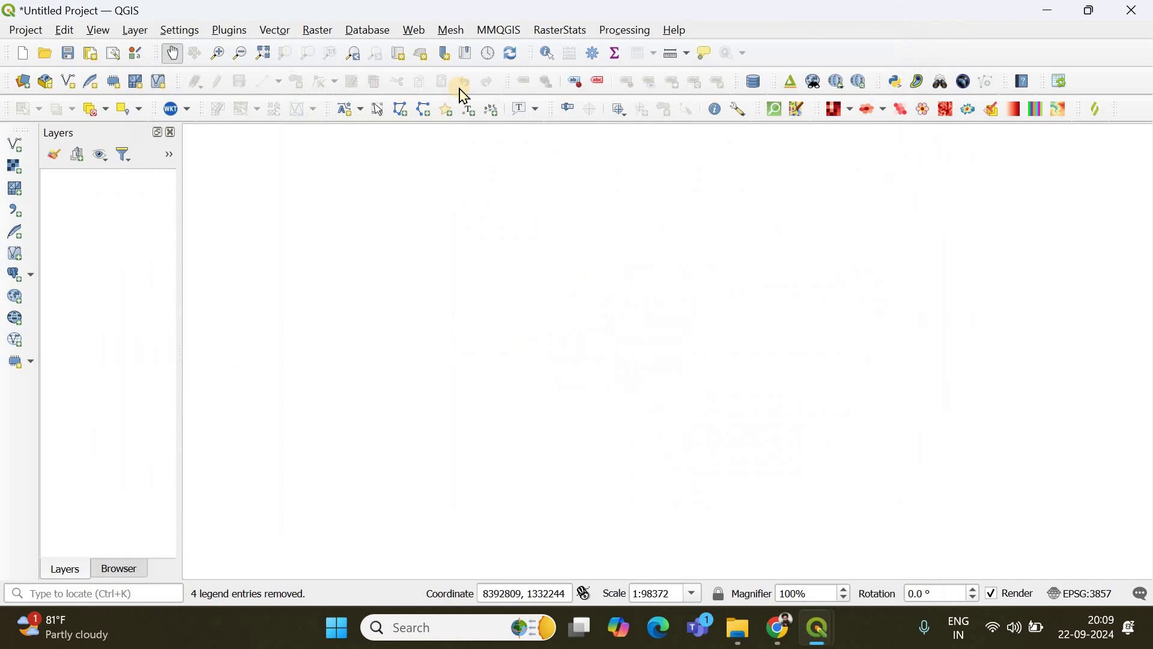
pyautogui.click(425, 35)
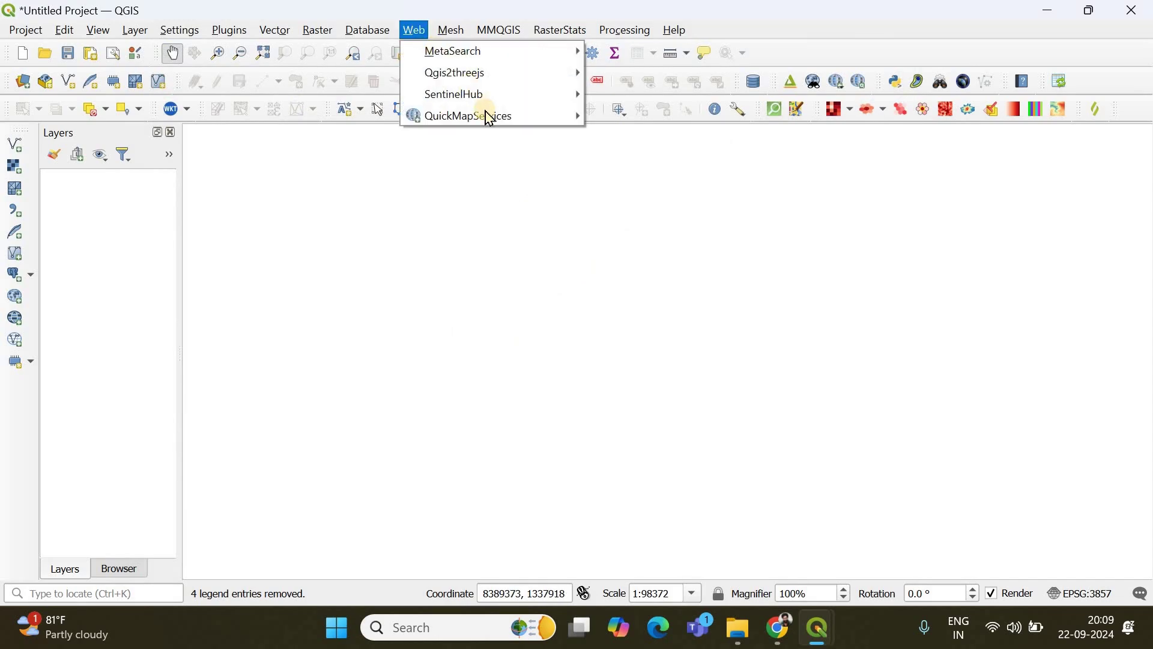
pyautogui.moveTo(489, 117)
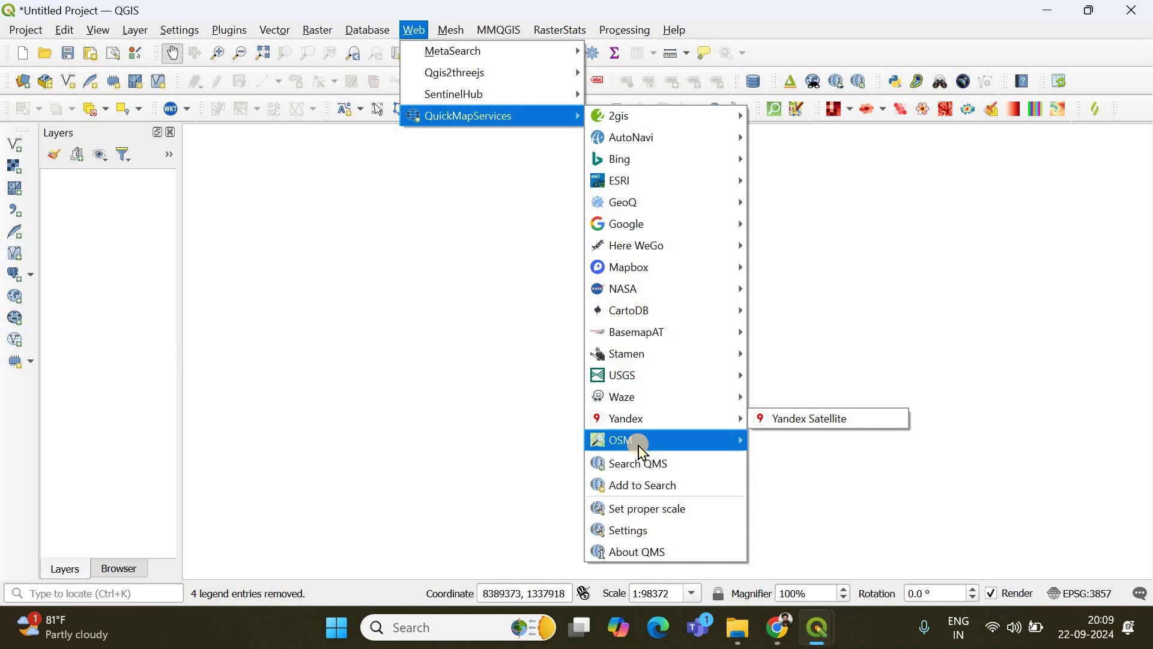
pyautogui.moveTo(638, 441)
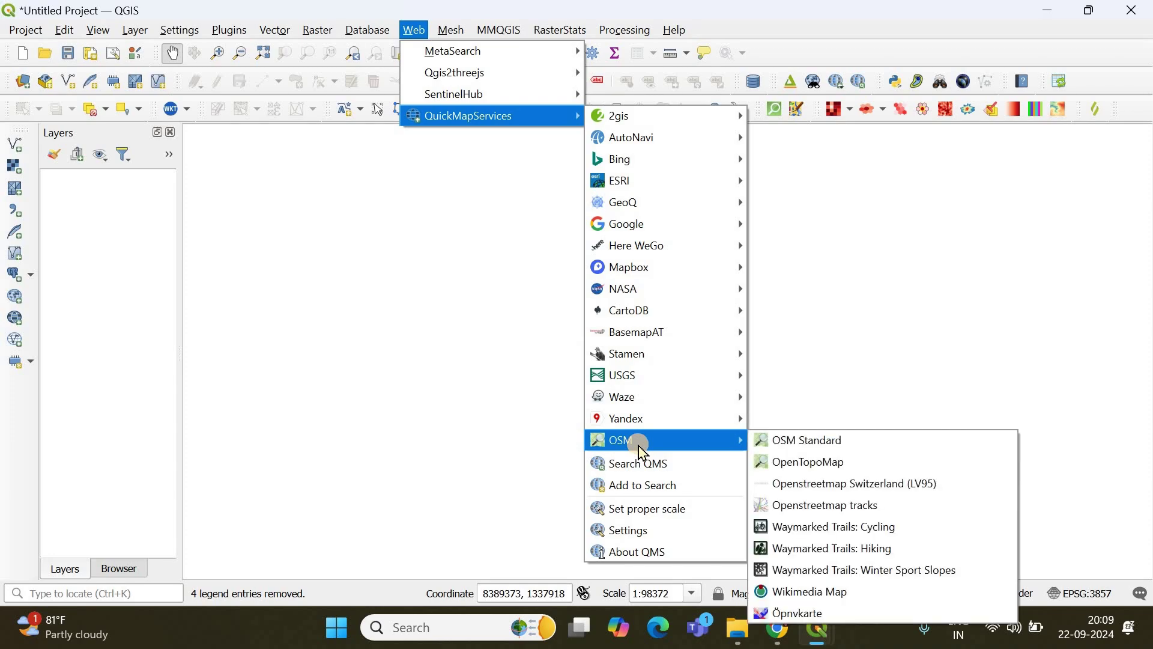
pyautogui.click(803, 440)
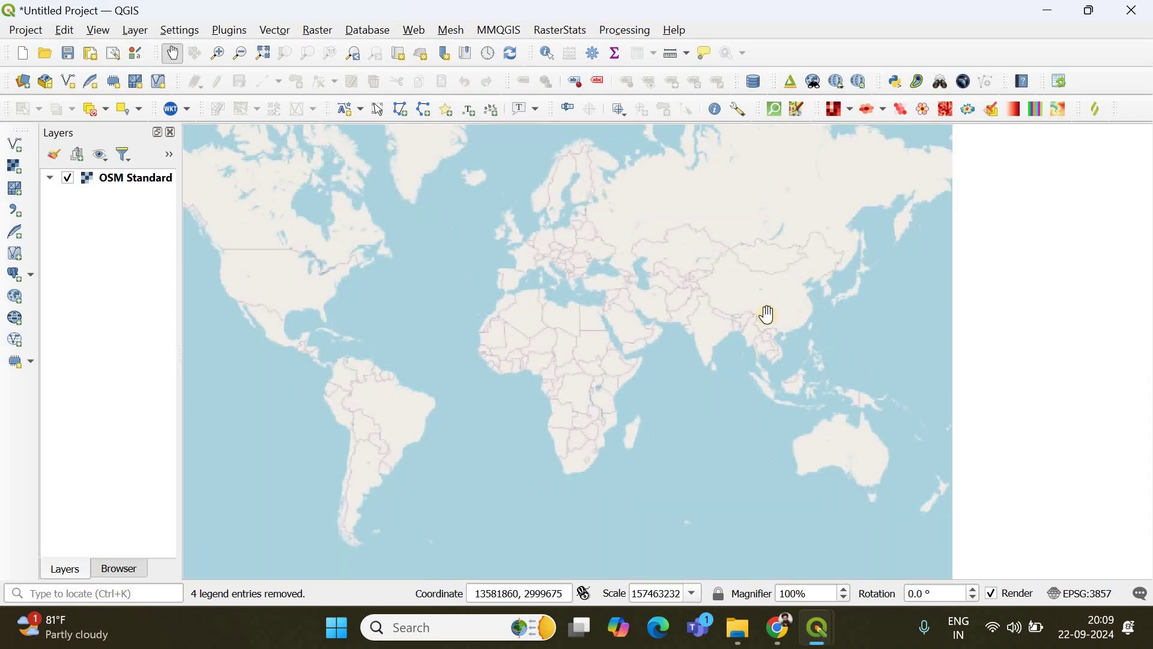
pyautogui.scroll(2, 765, 314)
pyautogui.scroll(4, 653, 332)
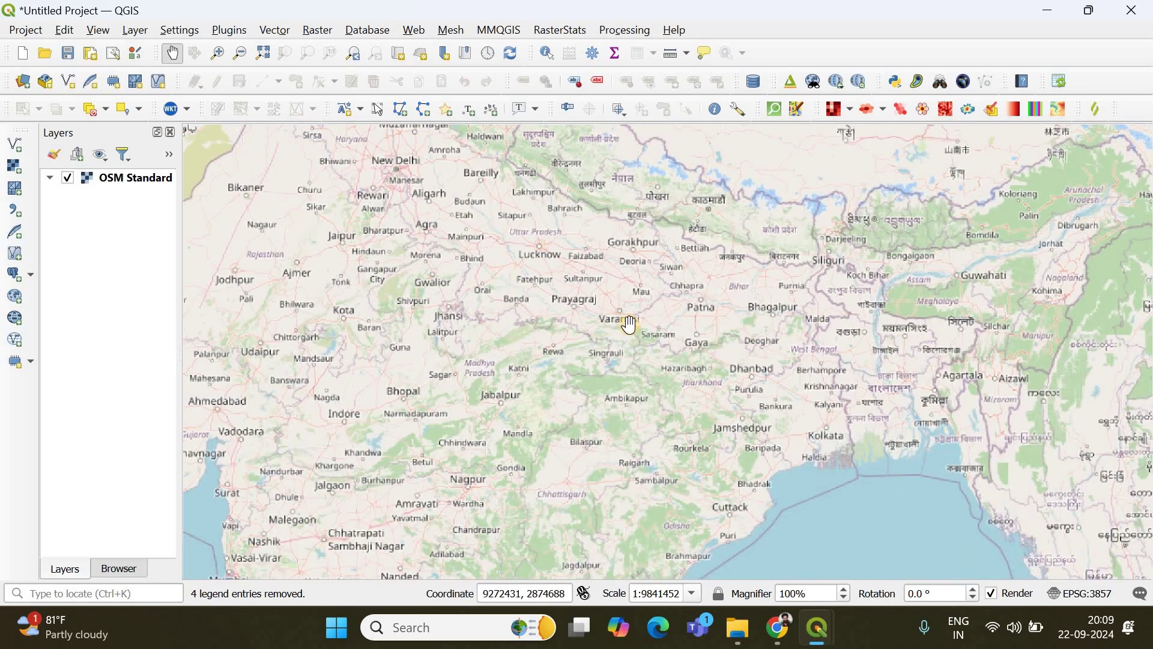
pyautogui.scroll(2, 657, 246)
pyautogui.scroll(-1, 595, 252)
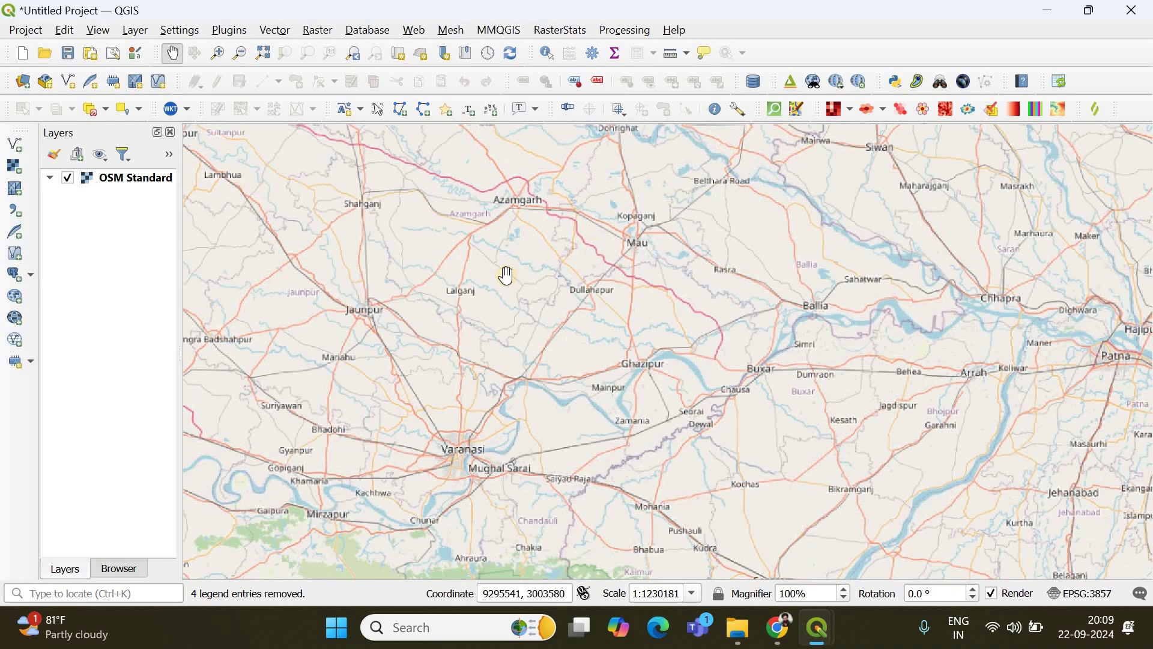
pyautogui.scroll(-5, 549, 286)
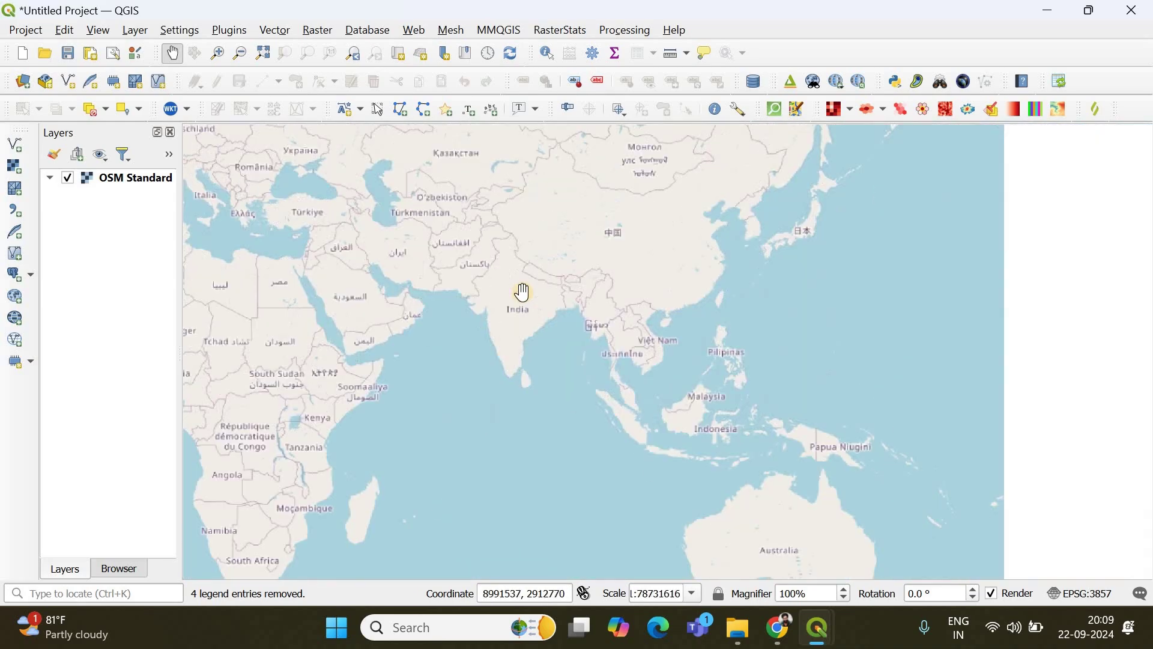
pyautogui.scroll(-2, 520, 294)
pyautogui.moveTo(517, 296); pyautogui.dragTo(620, 328)
pyautogui.scroll(5, 622, 324)
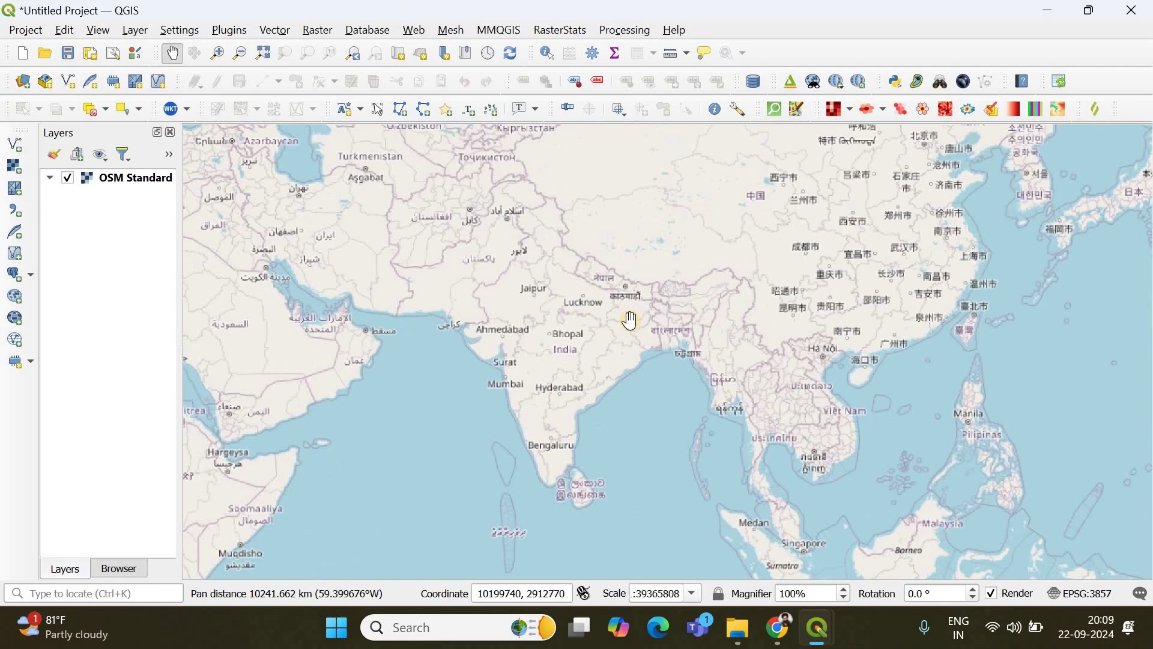
pyautogui.scroll(2, 629, 323)
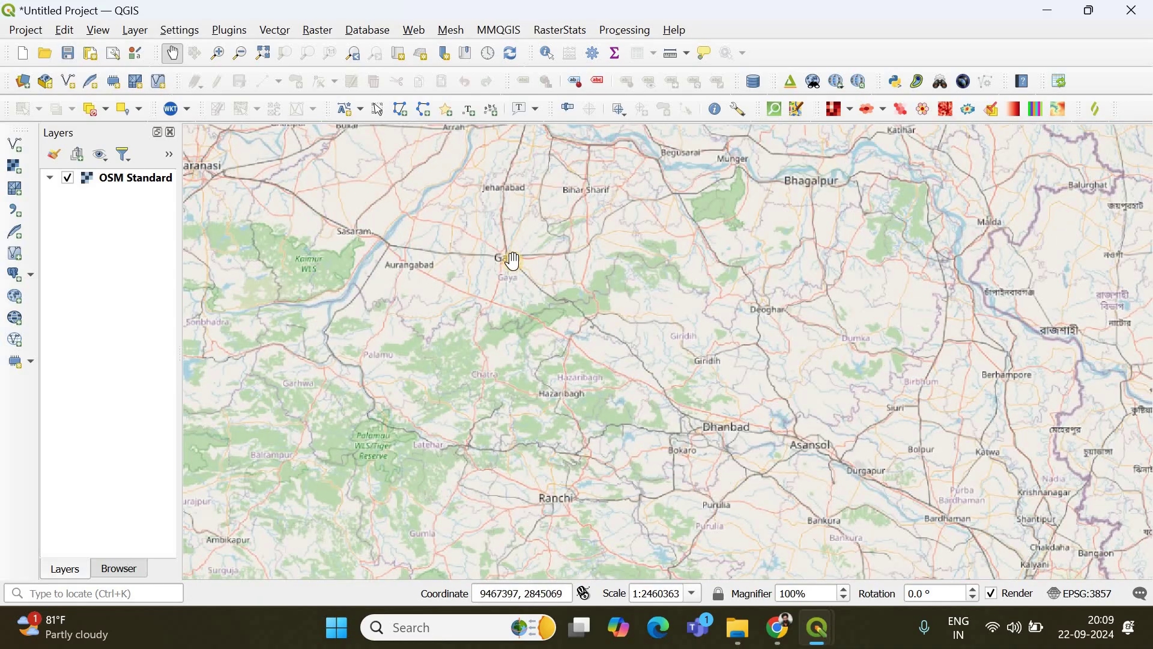
pyautogui.moveTo(508, 252); pyautogui.dragTo(567, 316)
pyautogui.scroll(1, 567, 316)
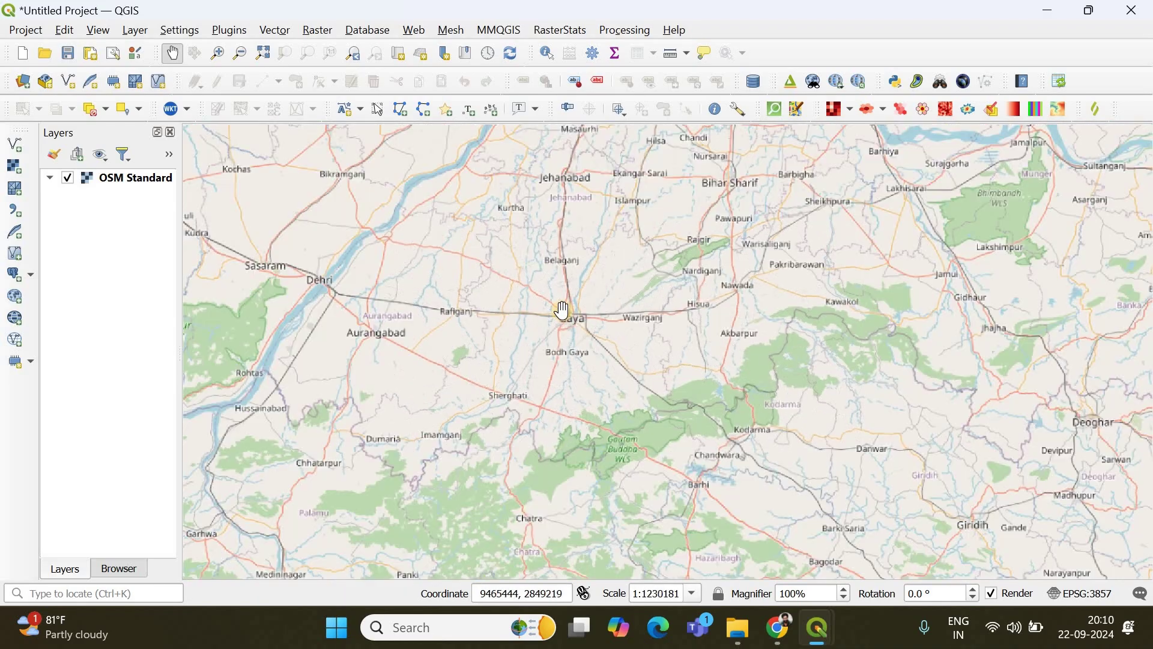
pyautogui.scroll(-6, 563, 310)
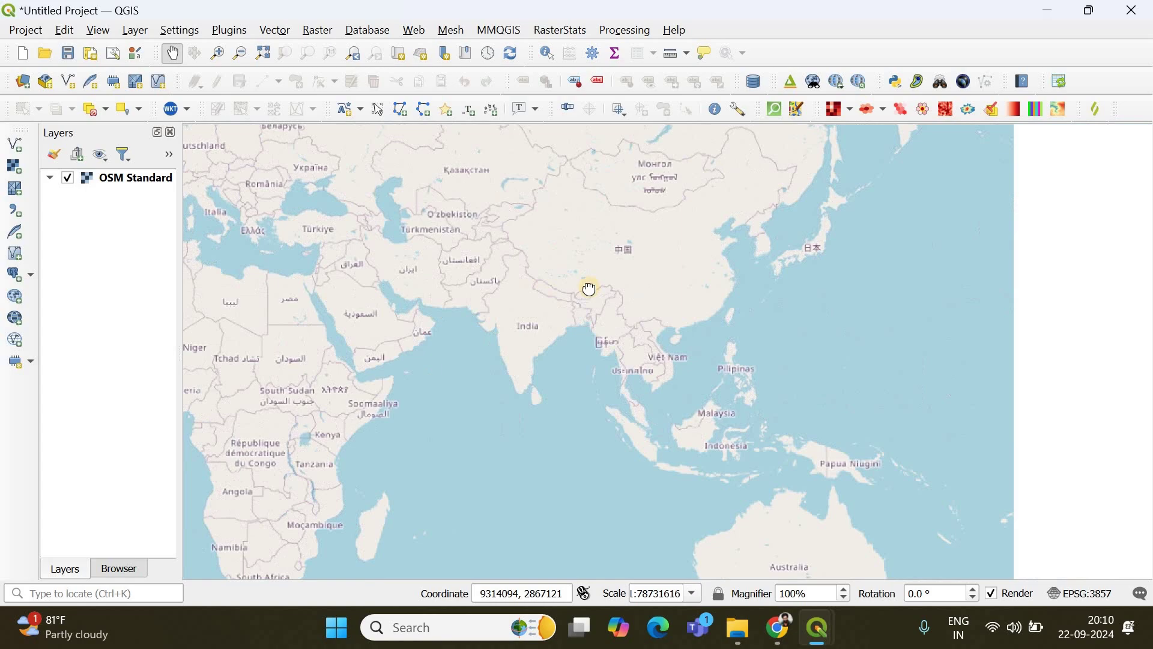
pyautogui.moveTo(589, 289); pyautogui.dragTo(682, 300)
pyautogui.scroll(-1, 600, 294)
pyautogui.scroll(-1, 671, 288)
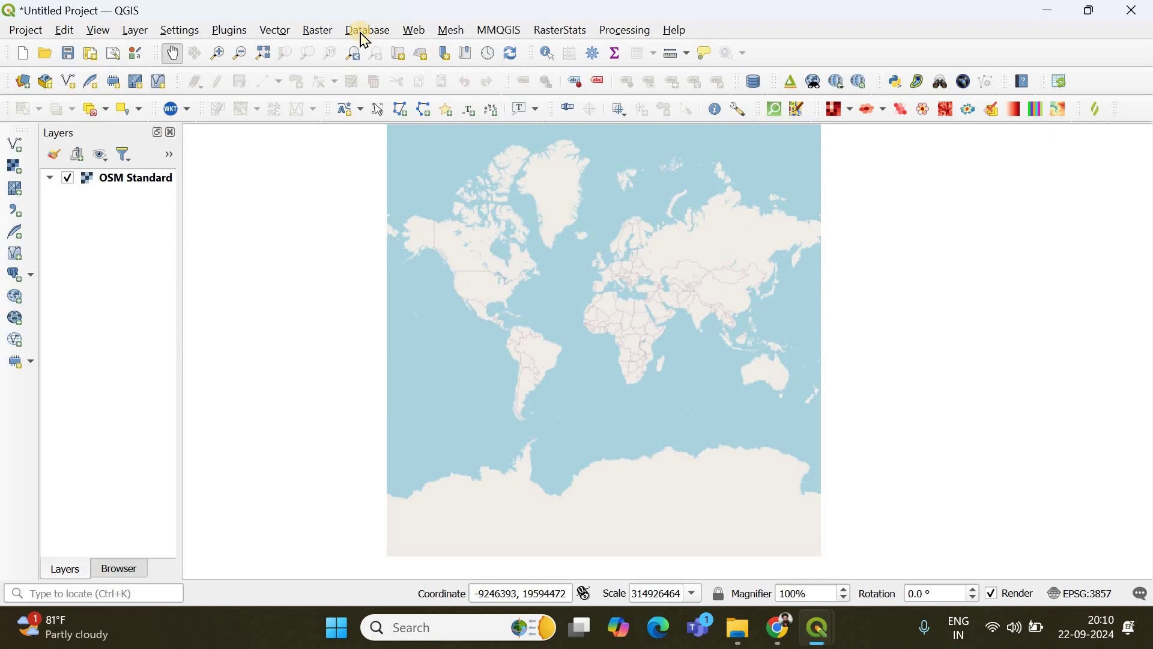
# Step: Install the OSM place search plugin, found by searching 'osm pla', and close the plugin manager
pyautogui.click(234, 36)
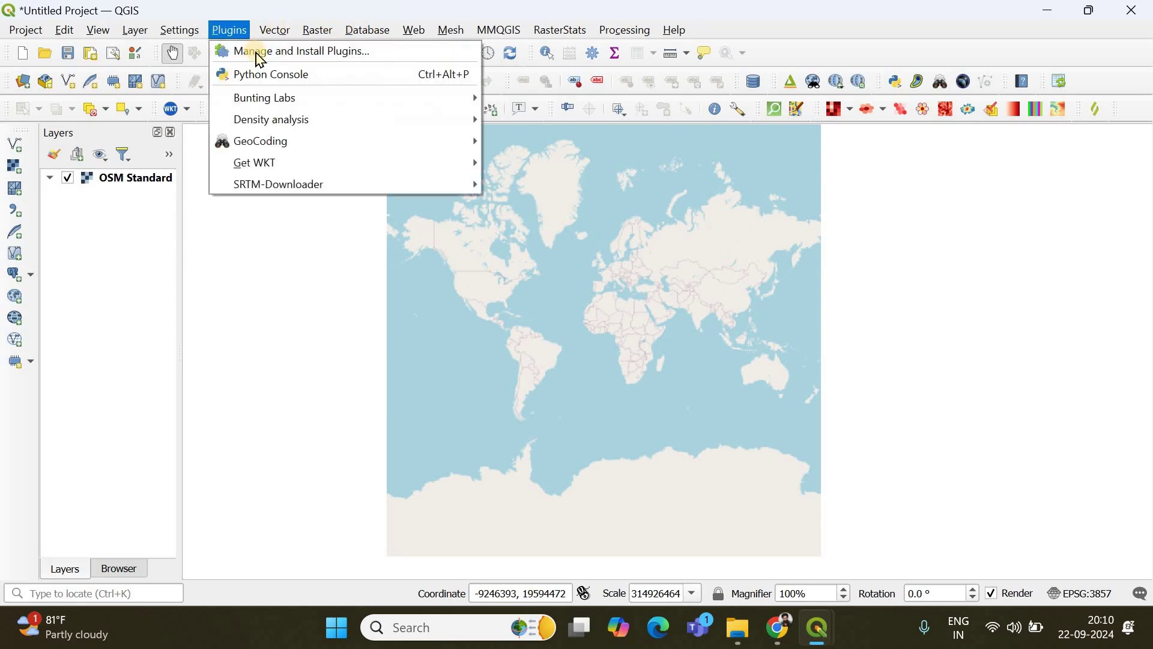
pyautogui.click(258, 55)
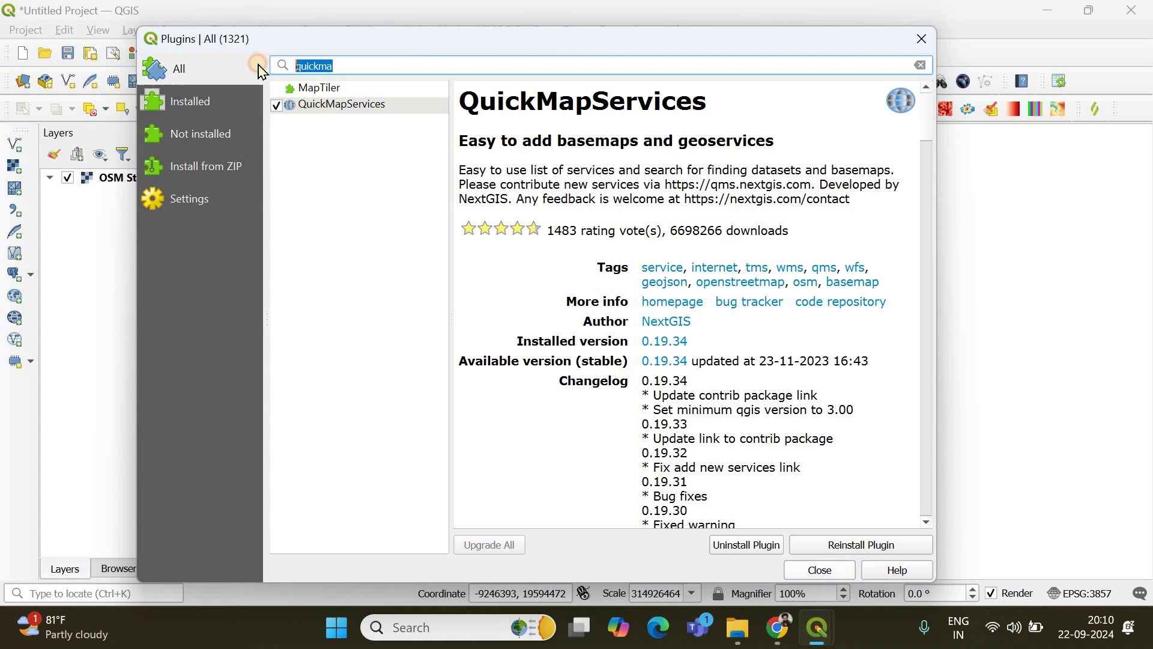
pyautogui.write('osm pla')
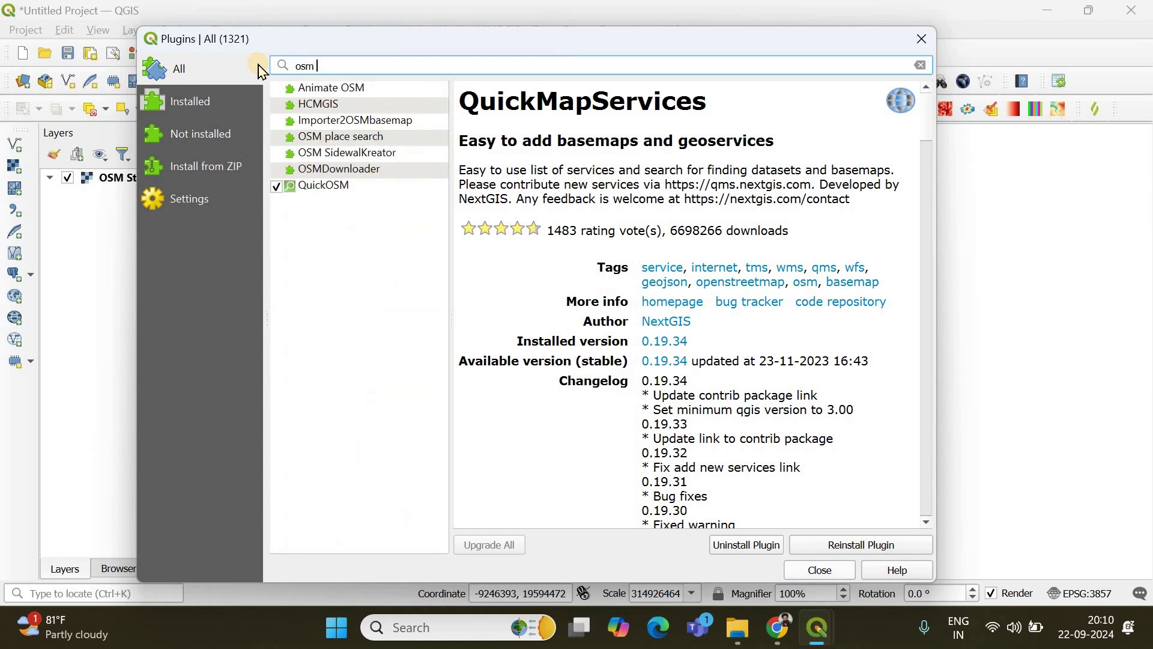
pyautogui.click(333, 90)
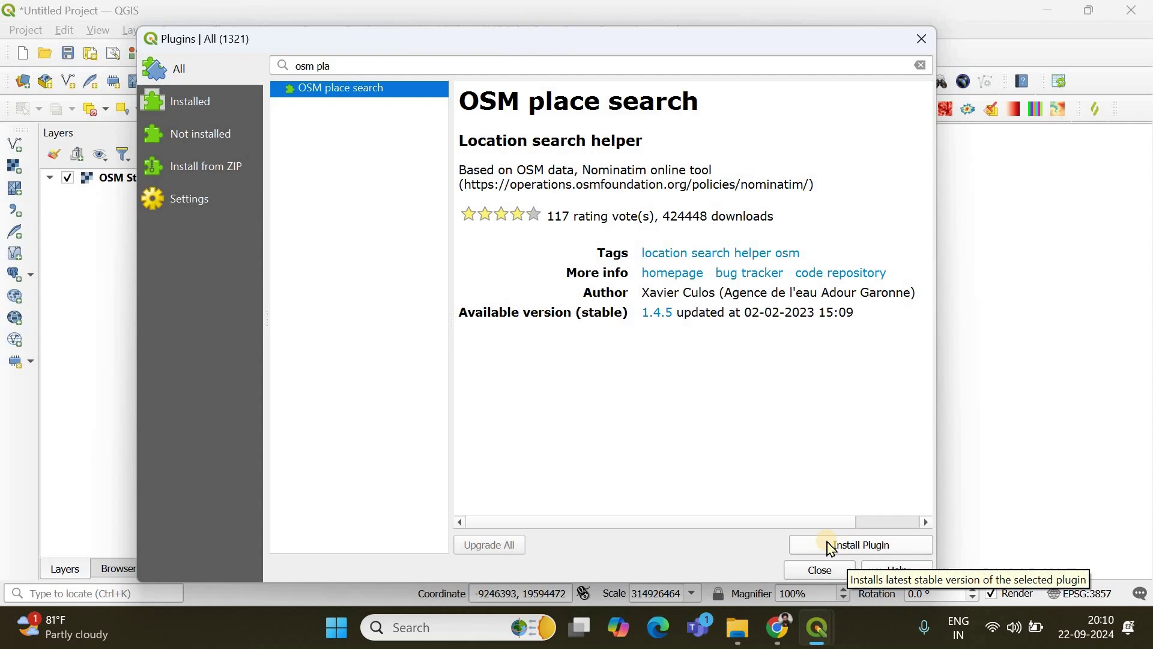
pyautogui.click(851, 554)
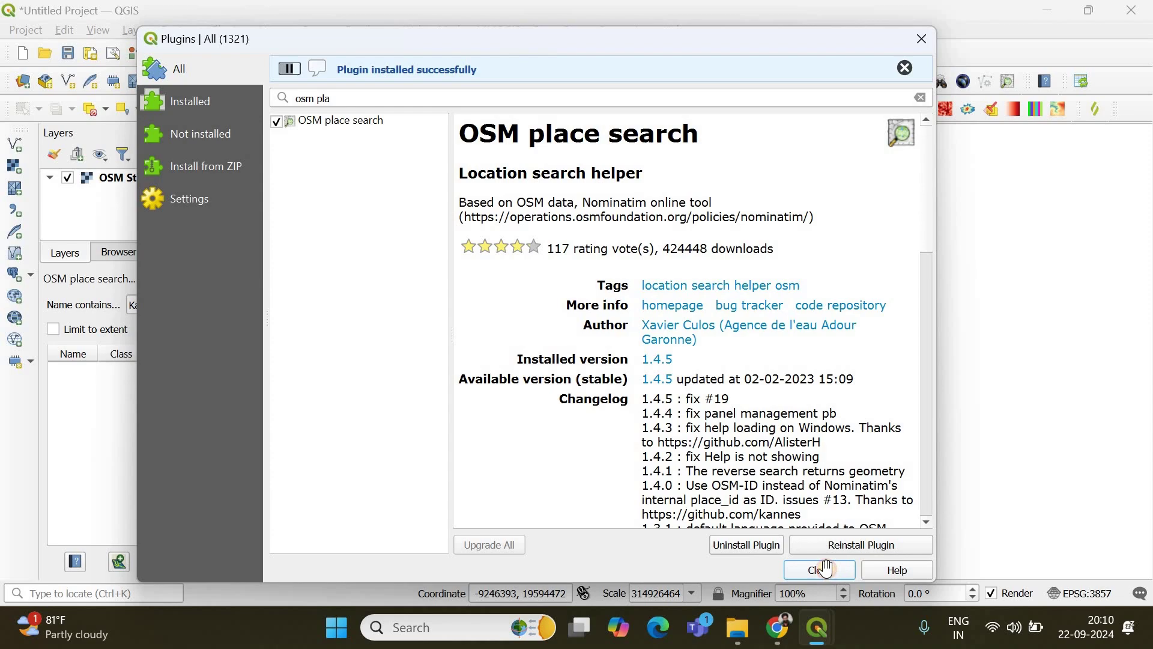
pyautogui.click(824, 568)
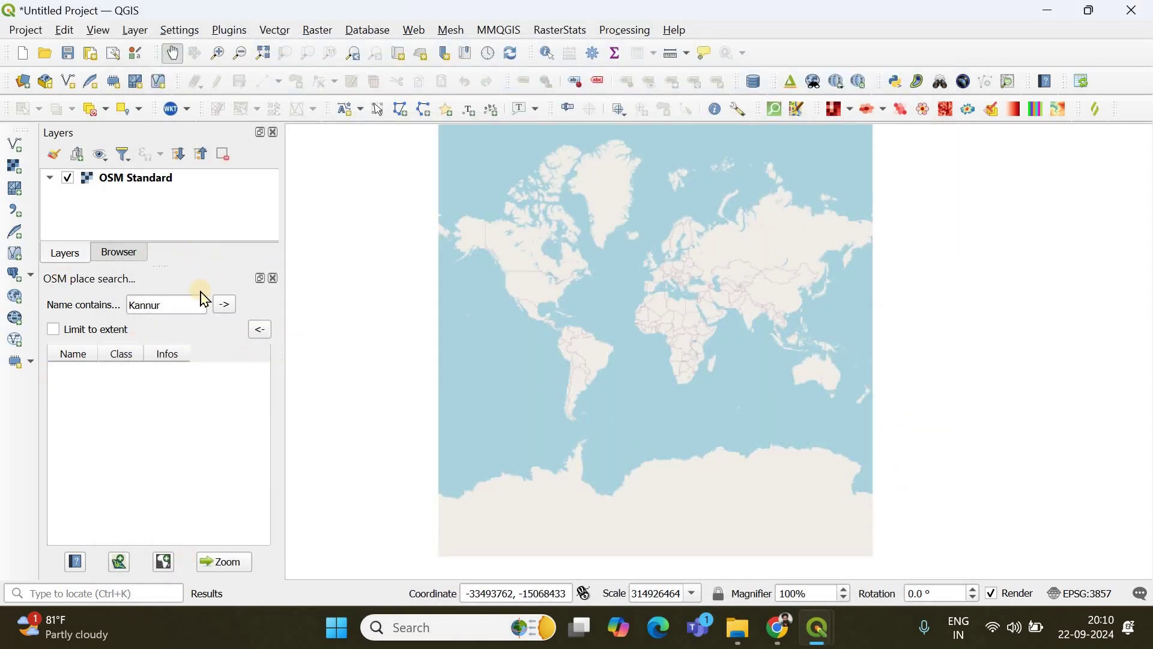
# Step: Toggle the OSM place search panel back open and clear Kannur from the Name contains field
pyautogui.click(231, 30)
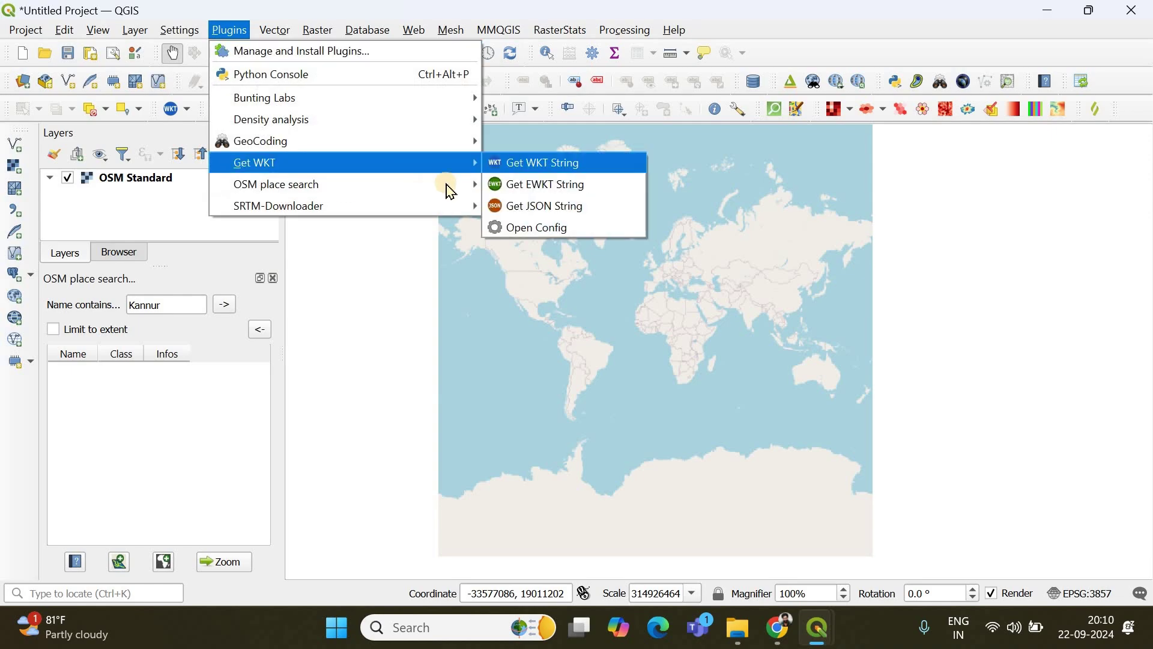
pyautogui.moveTo(451, 191)
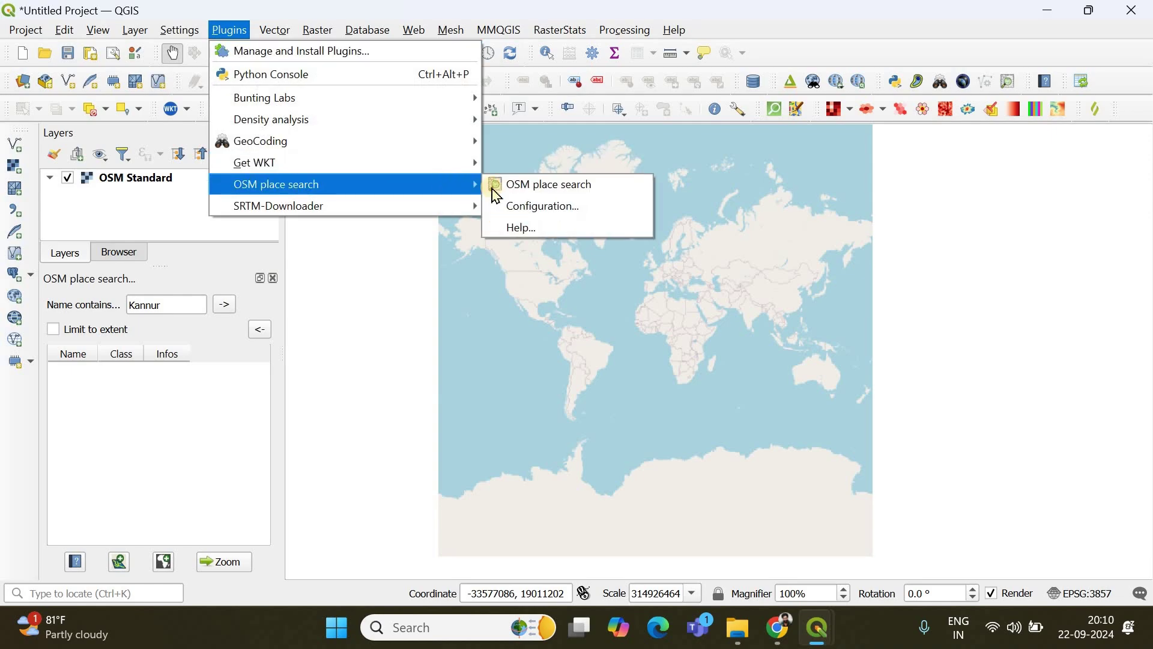
pyautogui.click(534, 184)
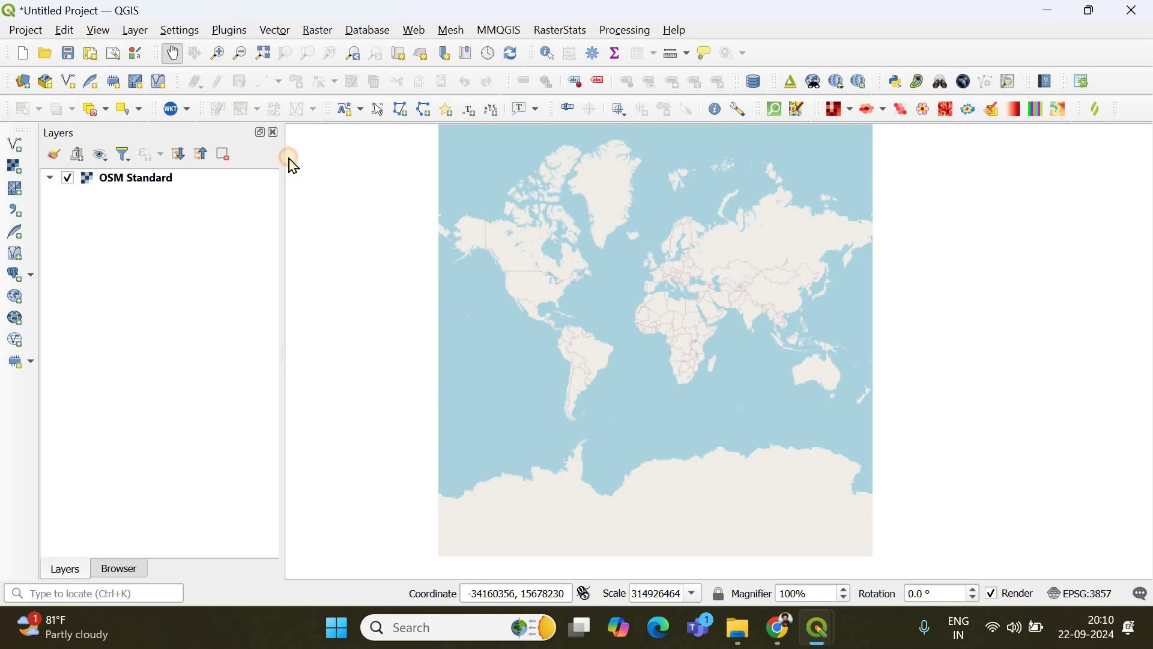
pyautogui.click(230, 30)
pyautogui.moveTo(420, 184)
pyautogui.click(510, 183)
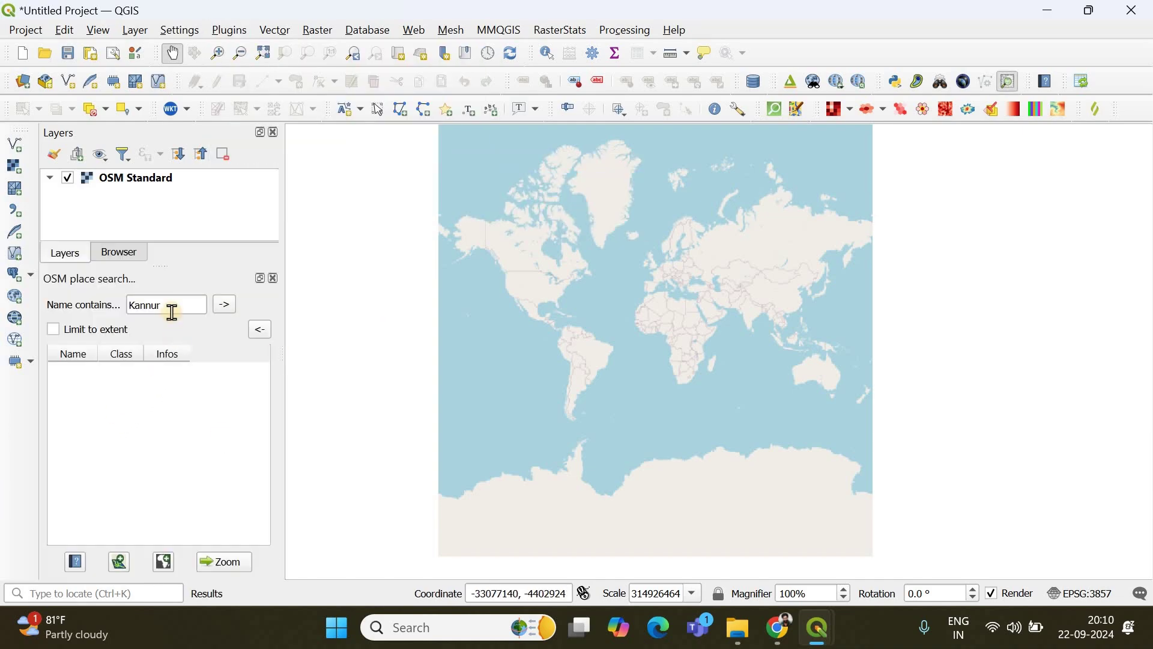
pyautogui.doubleClick(127, 307)
pyautogui.press('BackSpace')
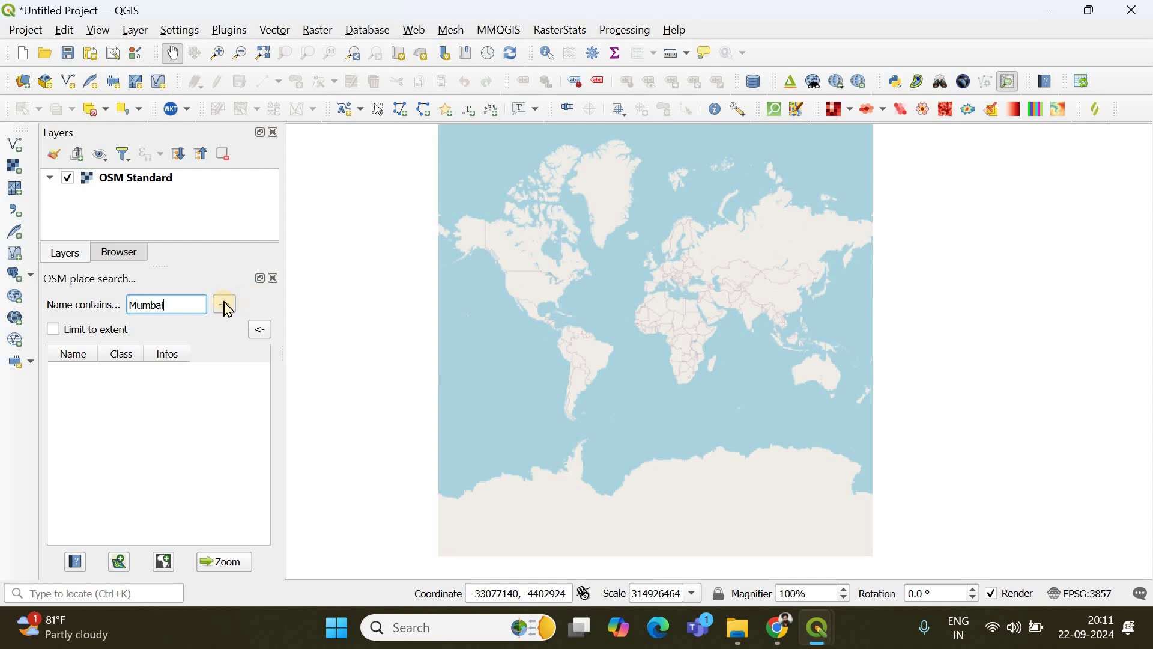
# Step: Search OpenStreetMap for places named Mumbai
pyautogui.click(226, 308)
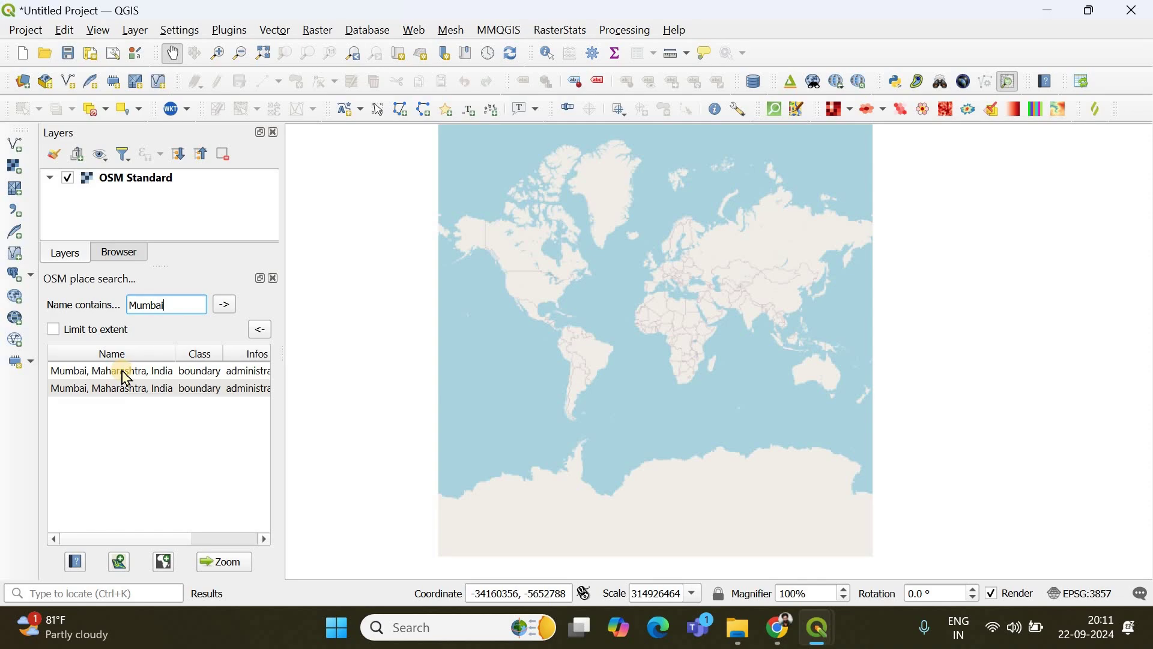
# Step: Zoom to the first Mumbai result and compare its boundary with the second result
pyautogui.doubleClick(125, 372)
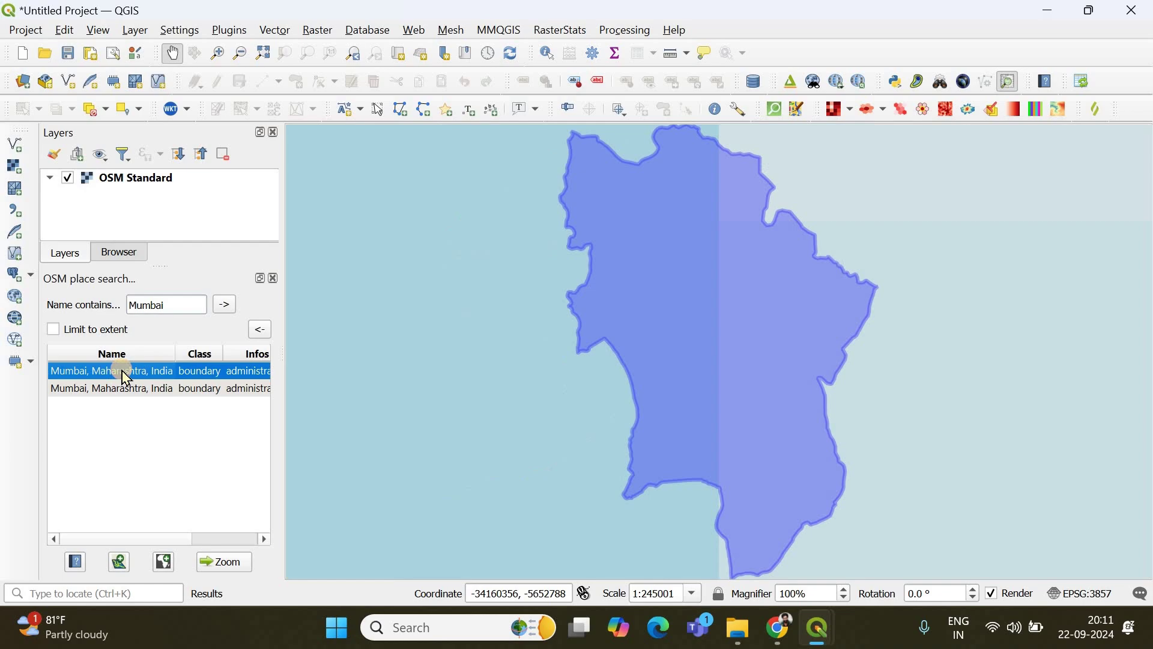
pyautogui.scroll(-1, 731, 384)
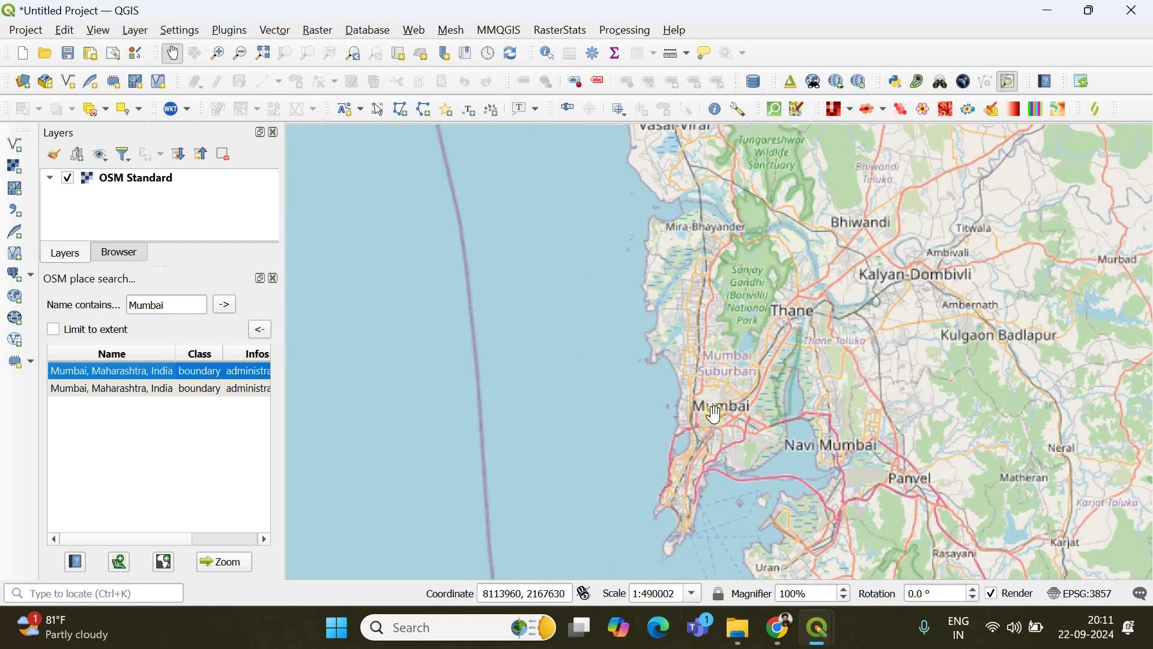
pyautogui.click(119, 375)
pyautogui.click(120, 375)
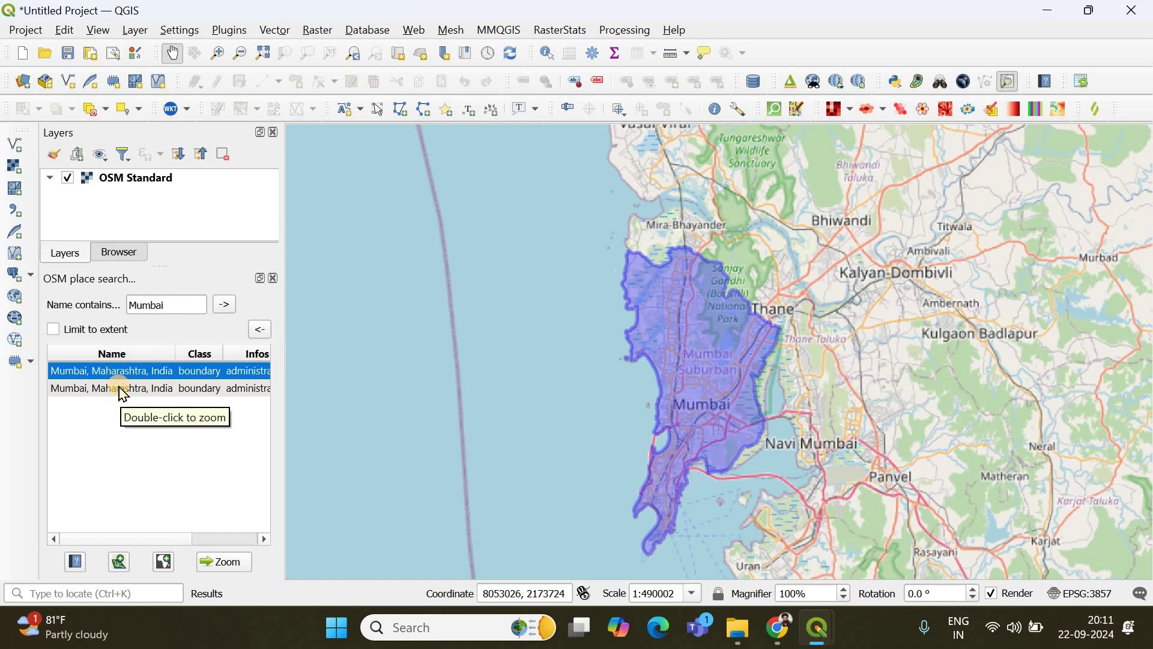
pyautogui.click(124, 395)
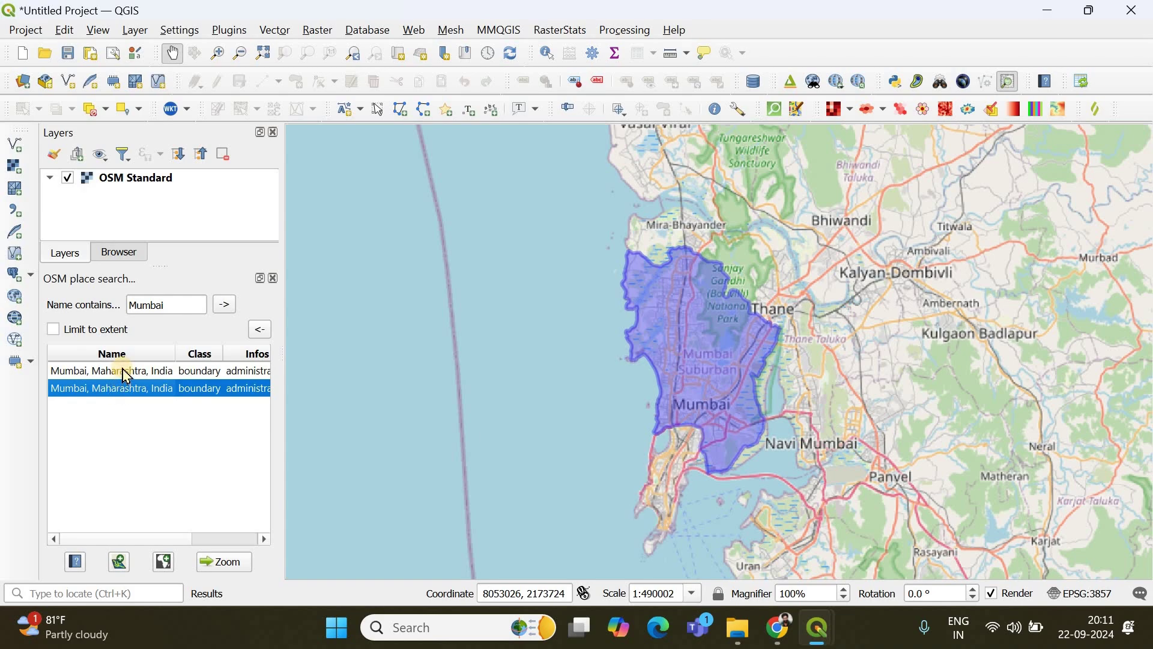
pyautogui.click(125, 375)
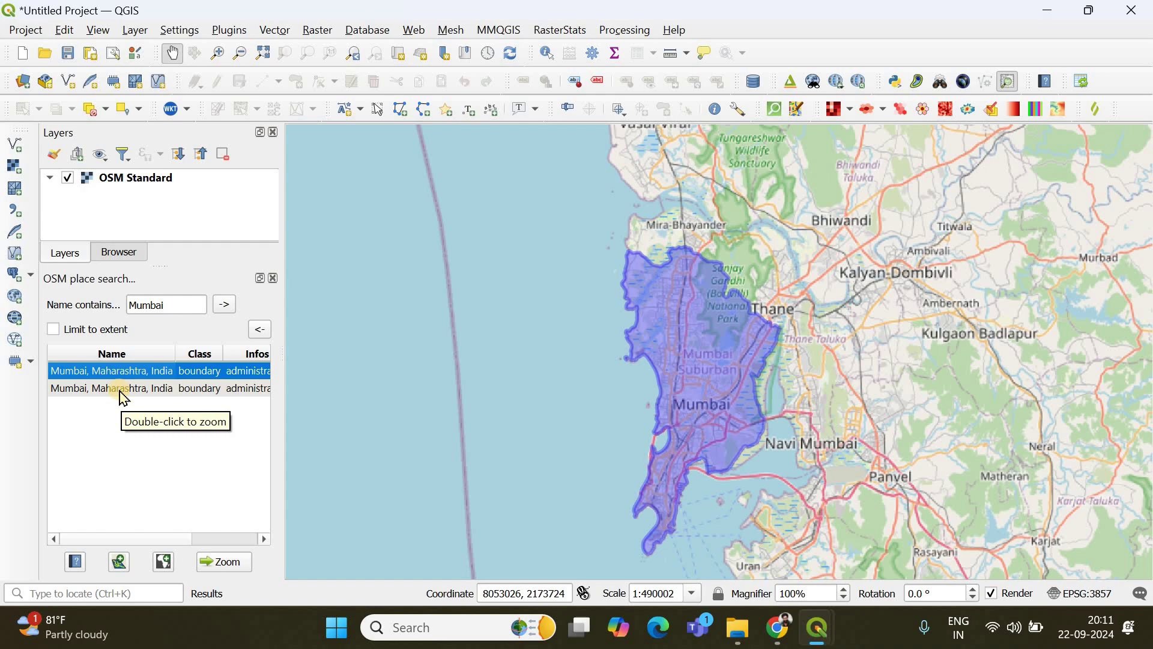
# Step: Zoom the map to the second Mumbai, Maharashtra result at scale 1:331052
pyautogui.doubleClick(124, 397)
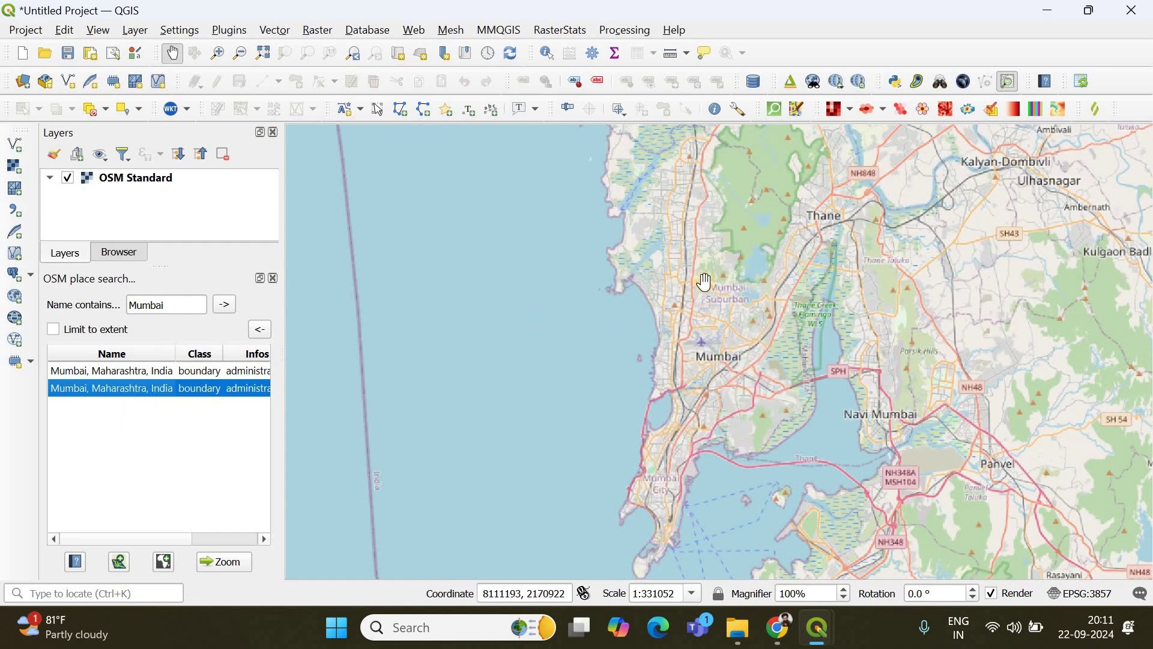
pyautogui.scroll(-1, 704, 282)
pyautogui.click(166, 389)
pyautogui.doubleClick(180, 388)
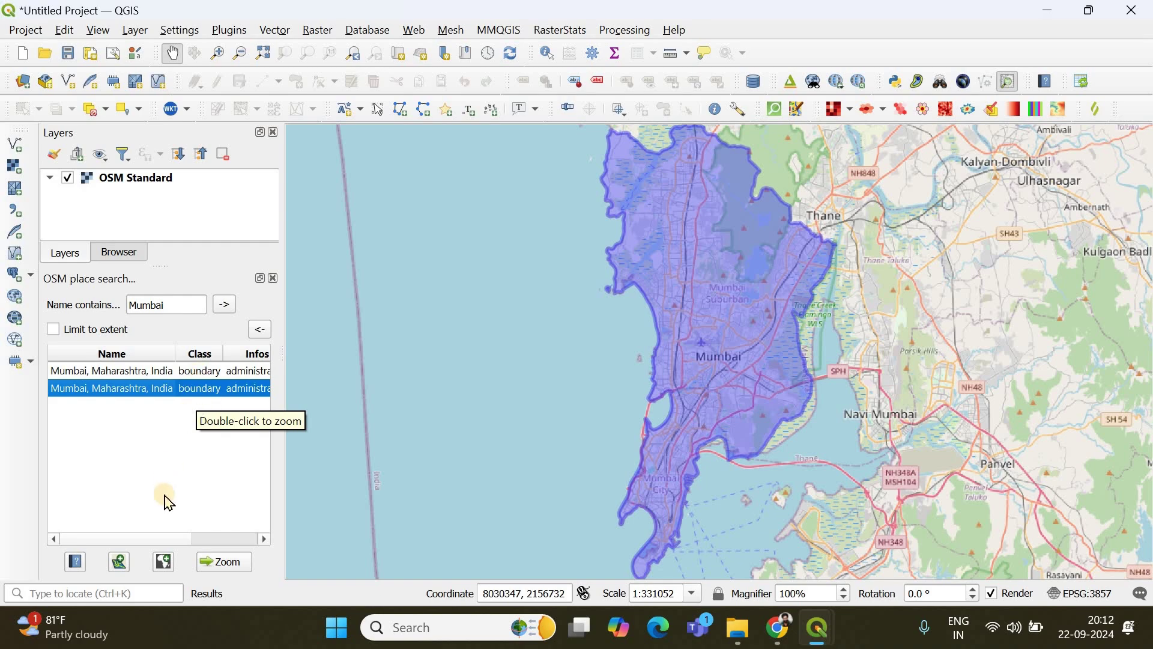
pyautogui.click(166, 565)
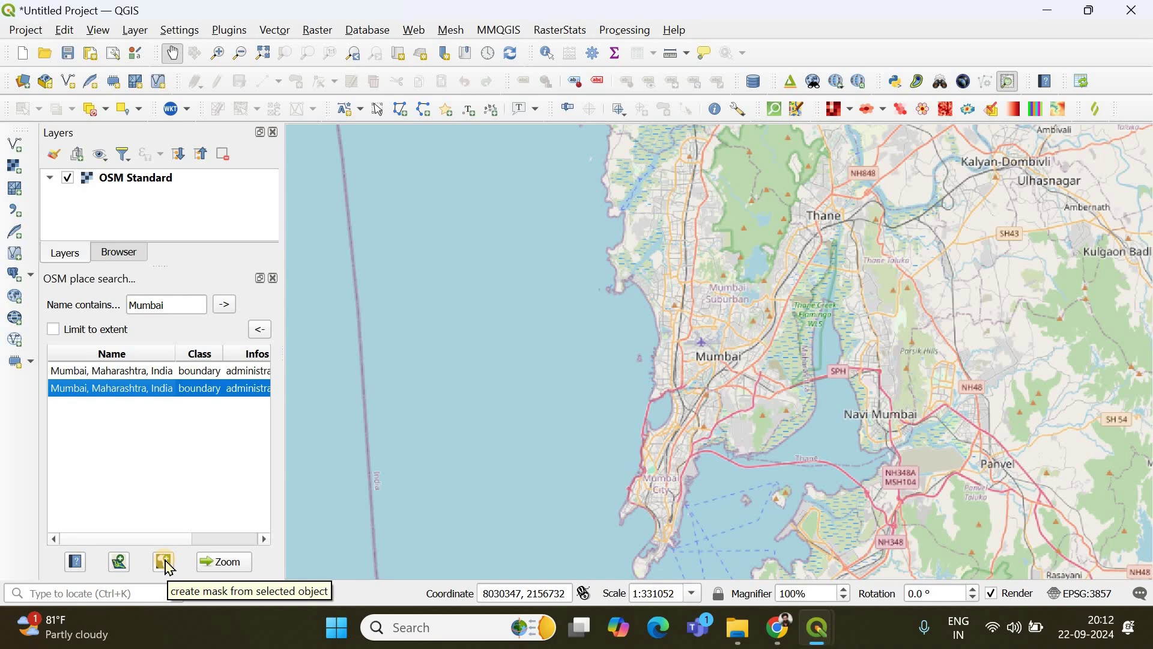
# Step: Create the OSM 7888990 mask outside Mumbai and frame the whole city on the map
pyautogui.click(166, 564)
pyautogui.scroll(-1, 704, 251)
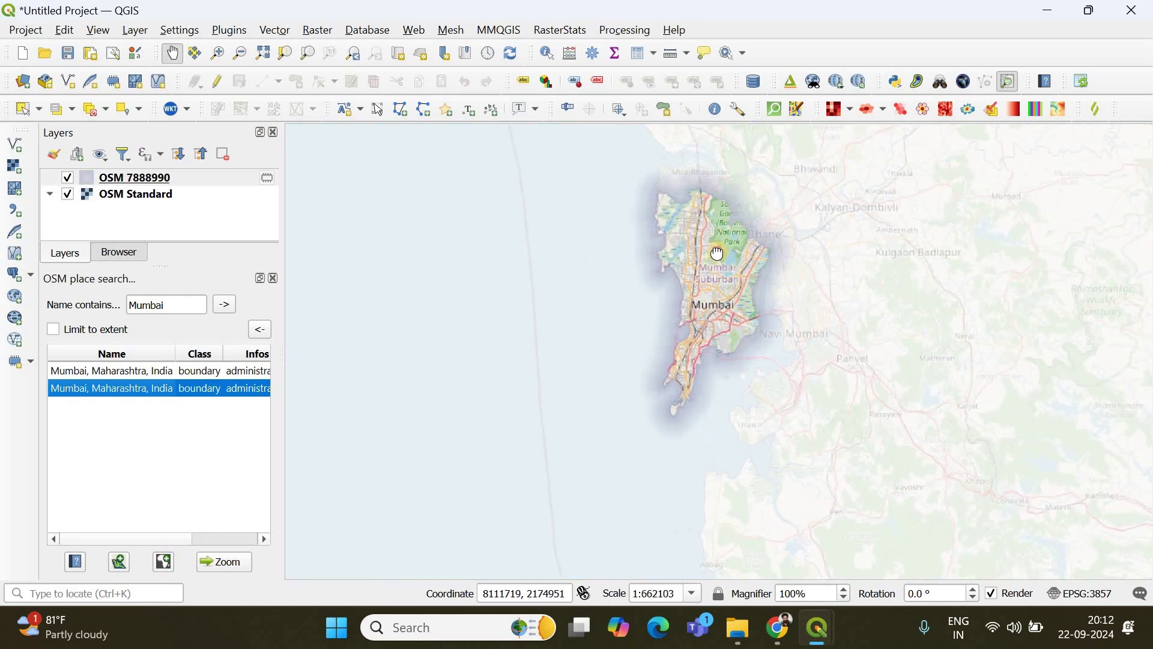
pyautogui.moveTo(718, 253); pyautogui.dragTo(647, 211)
pyautogui.scroll(1, 664, 361)
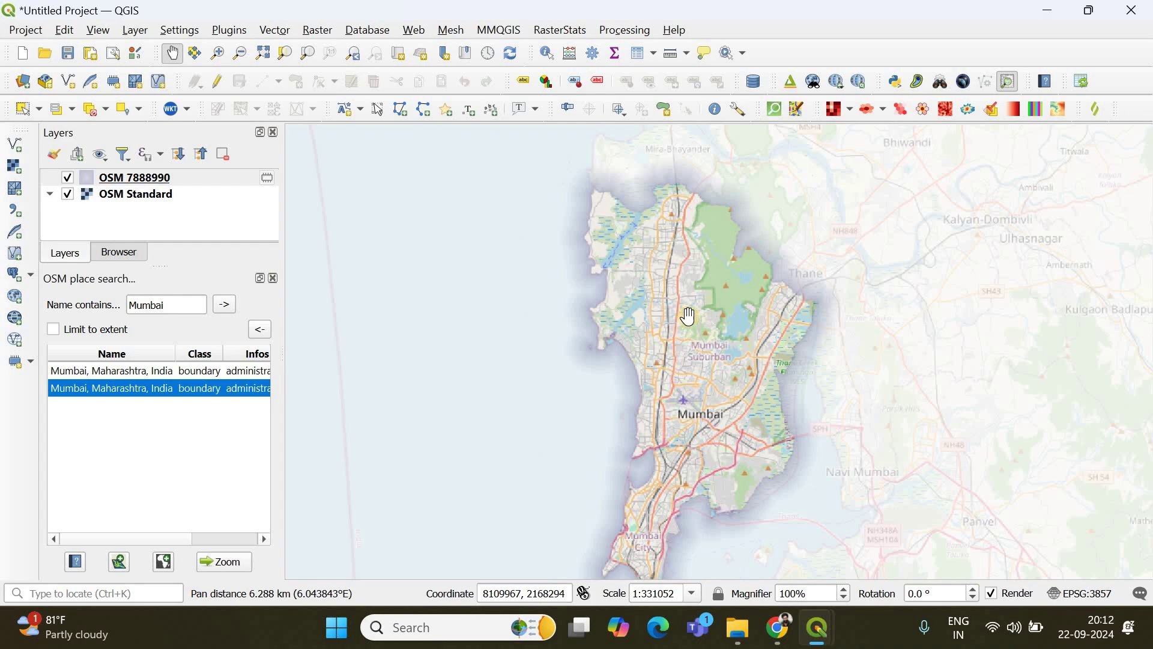
pyautogui.moveTo(719, 373); pyautogui.dragTo(727, 335)
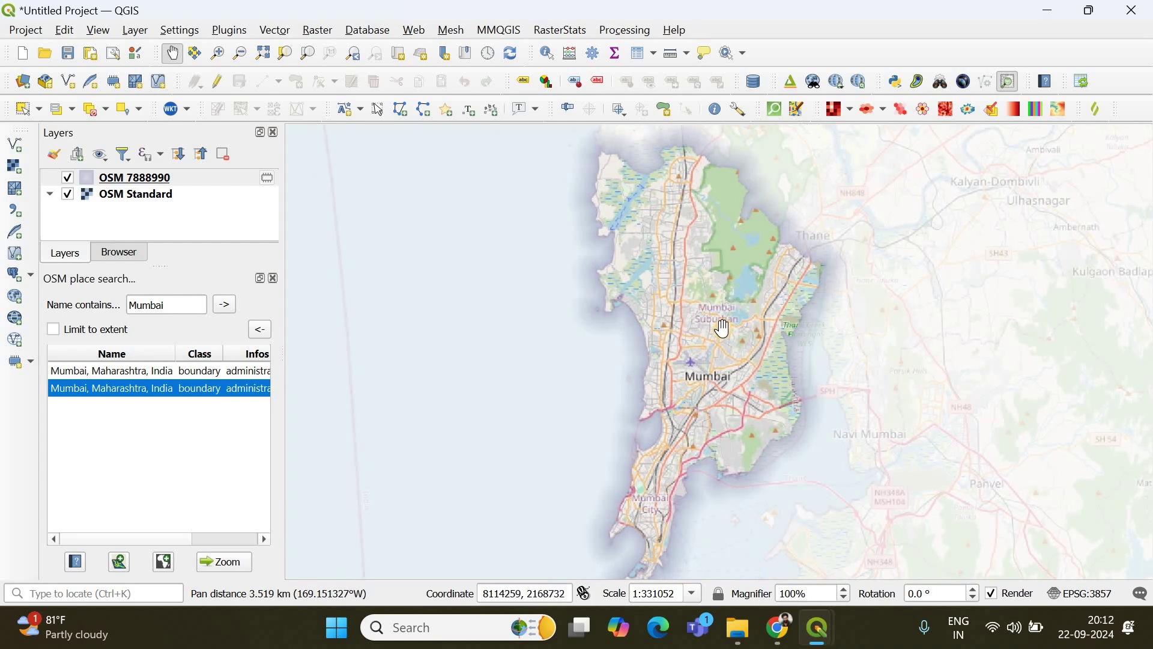
pyautogui.scroll(-1, 723, 329)
pyautogui.scroll(2, 723, 328)
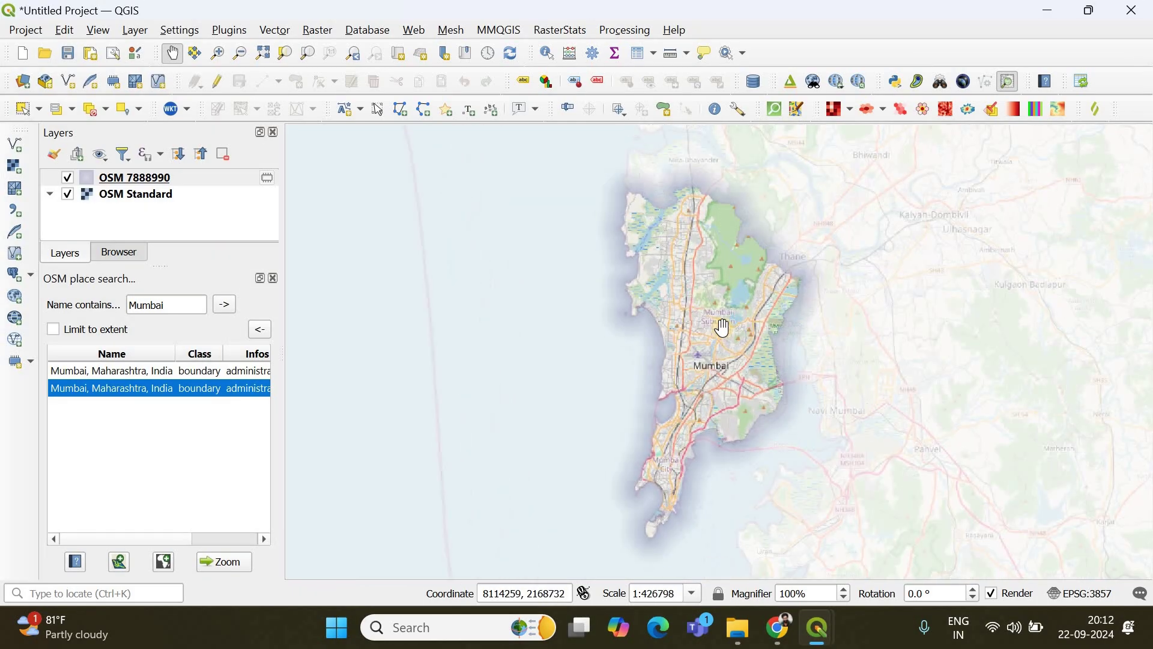
pyautogui.click(91, 54)
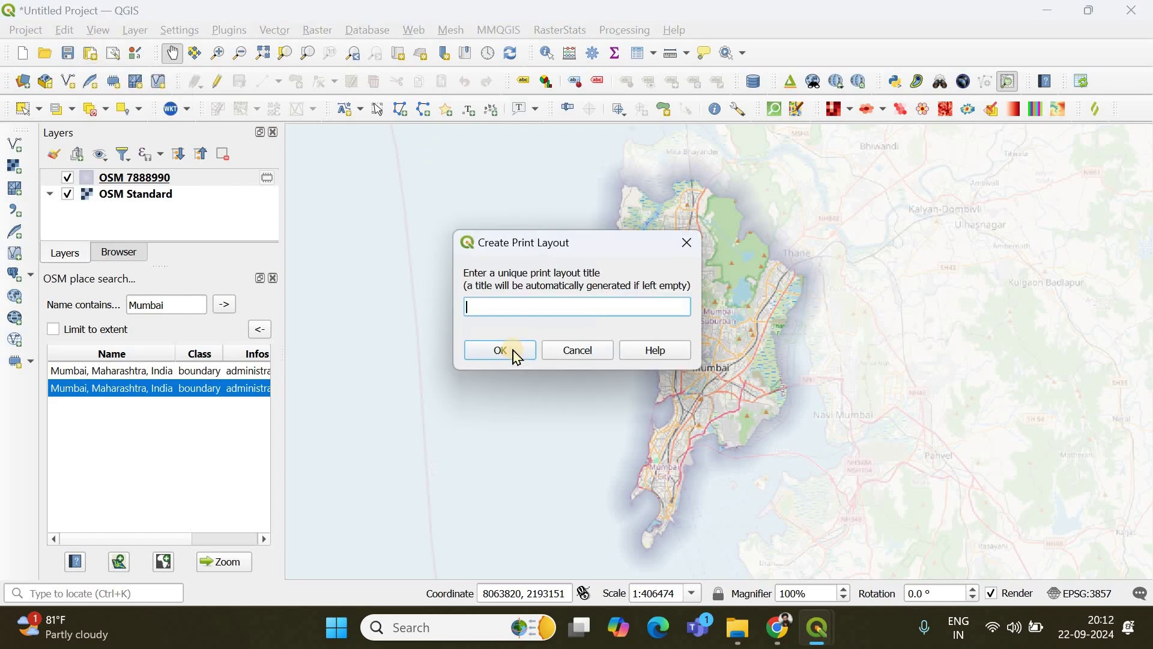
pyautogui.click(516, 355)
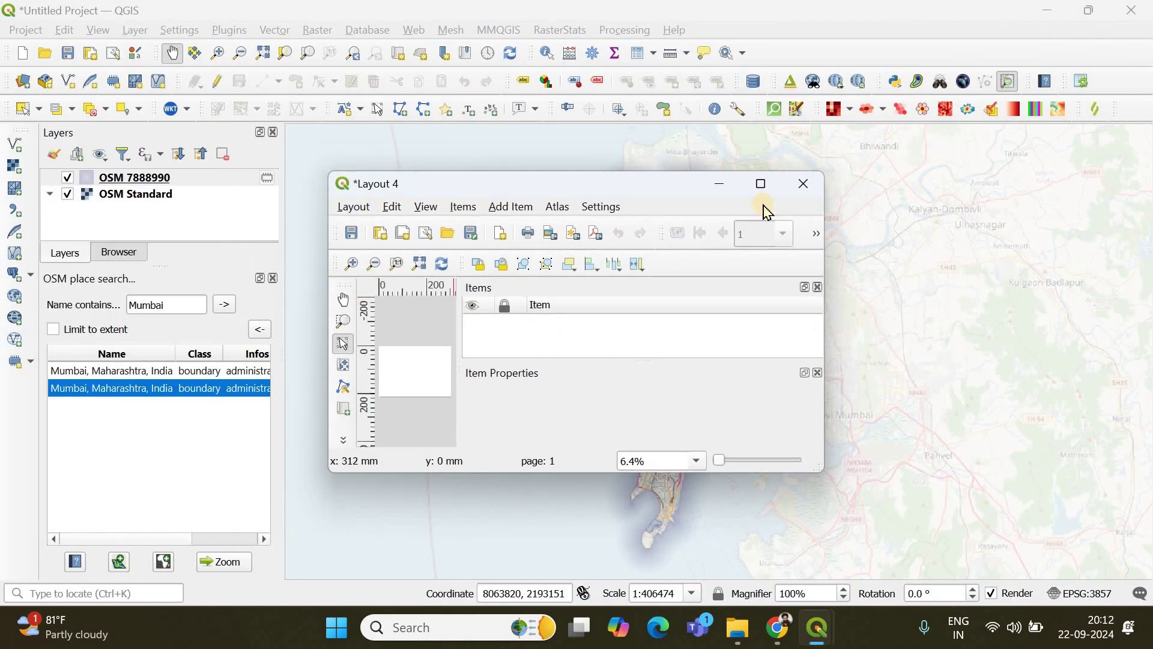
pyautogui.click(764, 198)
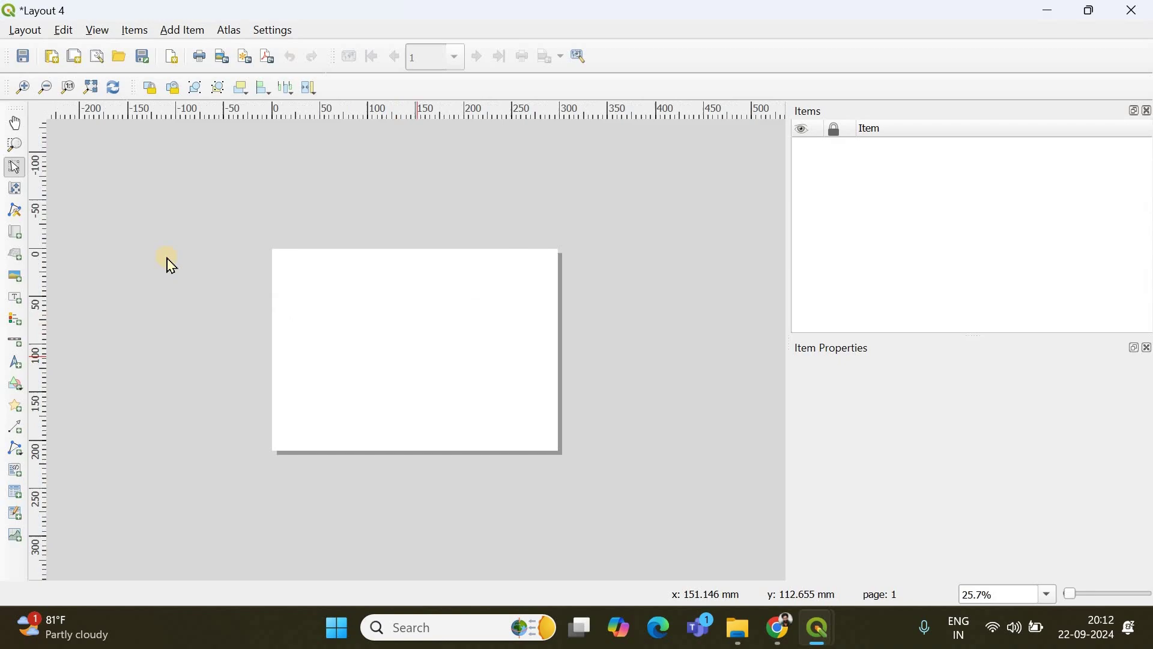
pyautogui.click(13, 234)
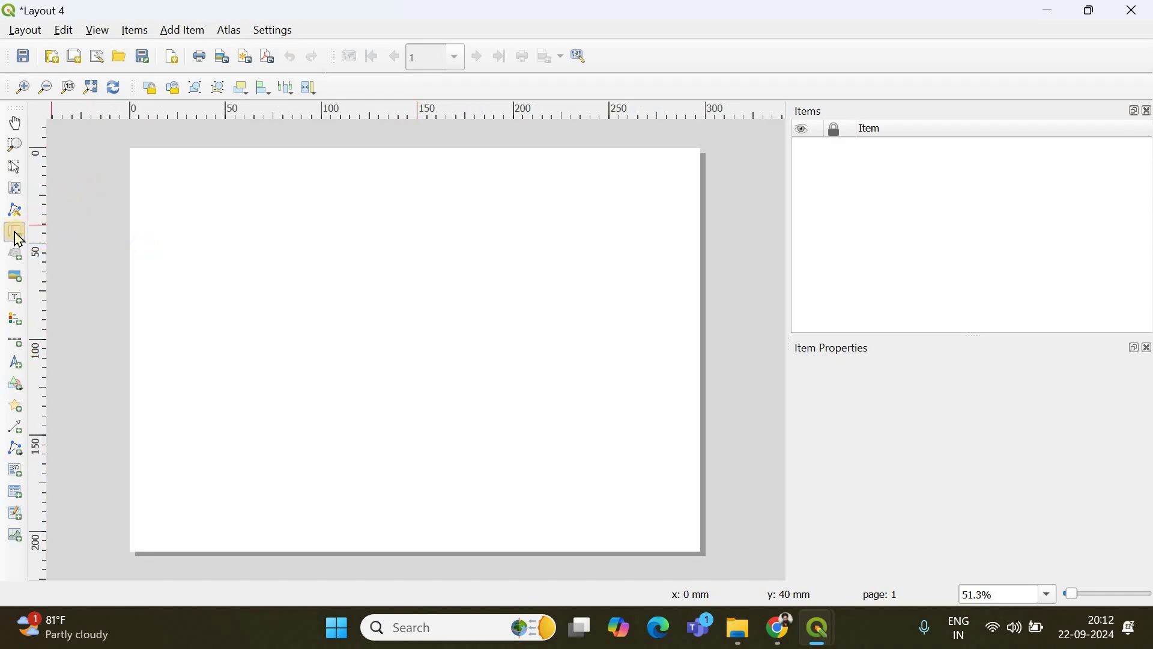
pyautogui.moveTo(130, 149); pyautogui.dragTo(697, 549)
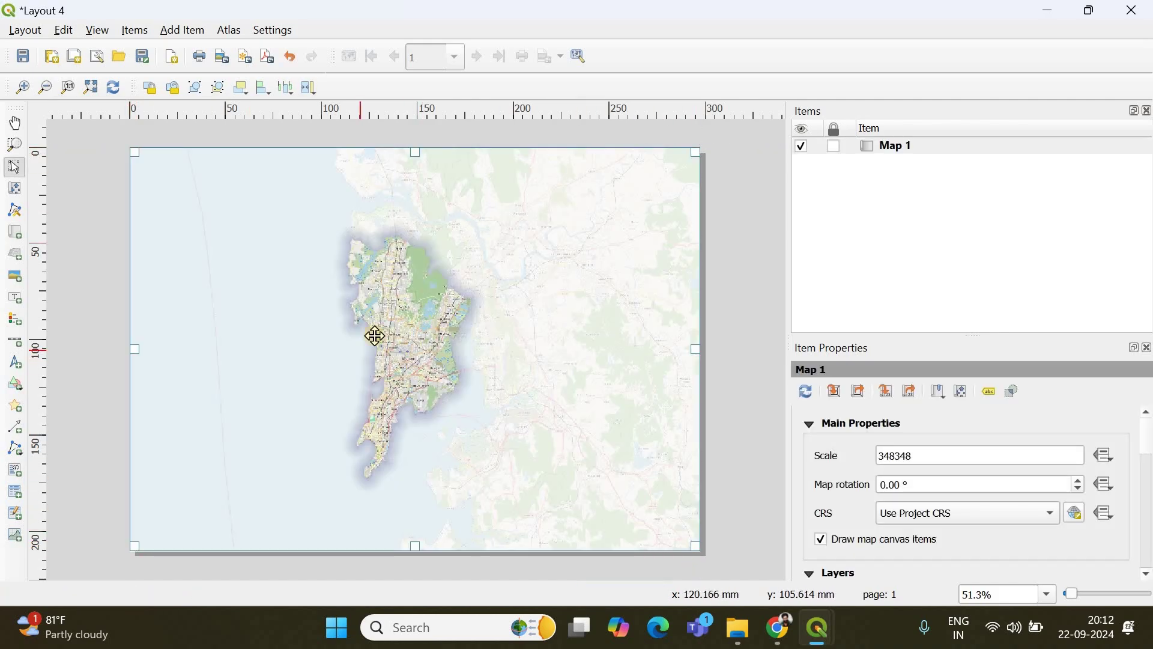
pyautogui.scroll(1, 375, 333)
pyautogui.scroll(1, 375, 333)
pyautogui.scroll(-1, 420, 330)
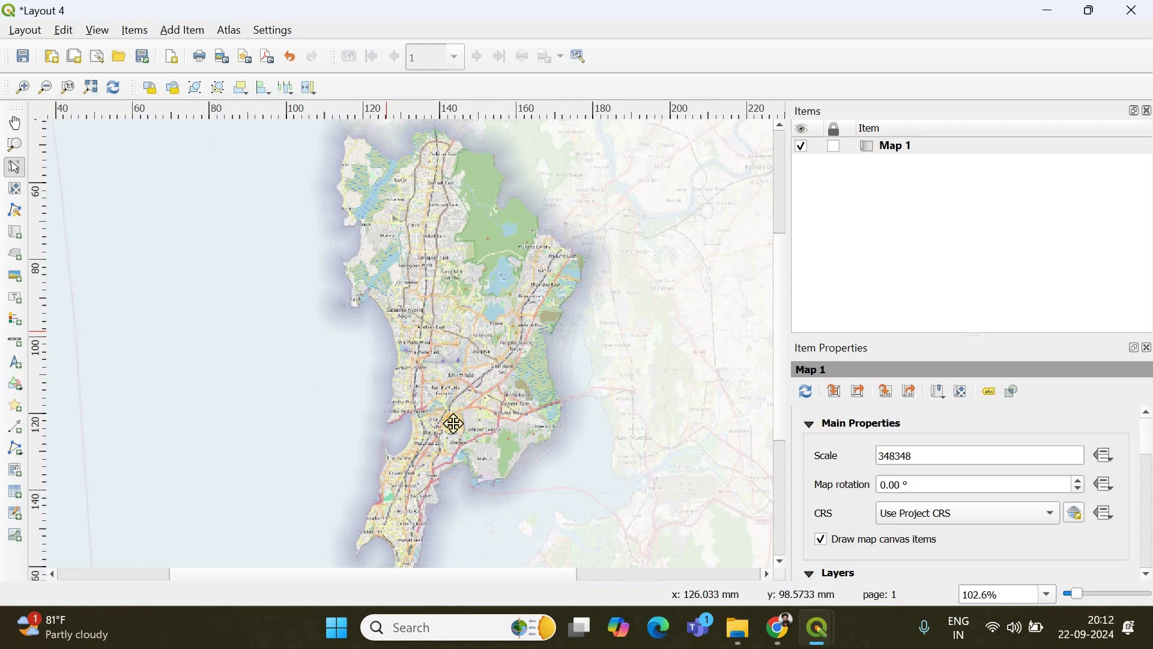
pyautogui.scroll(-1, 426, 319)
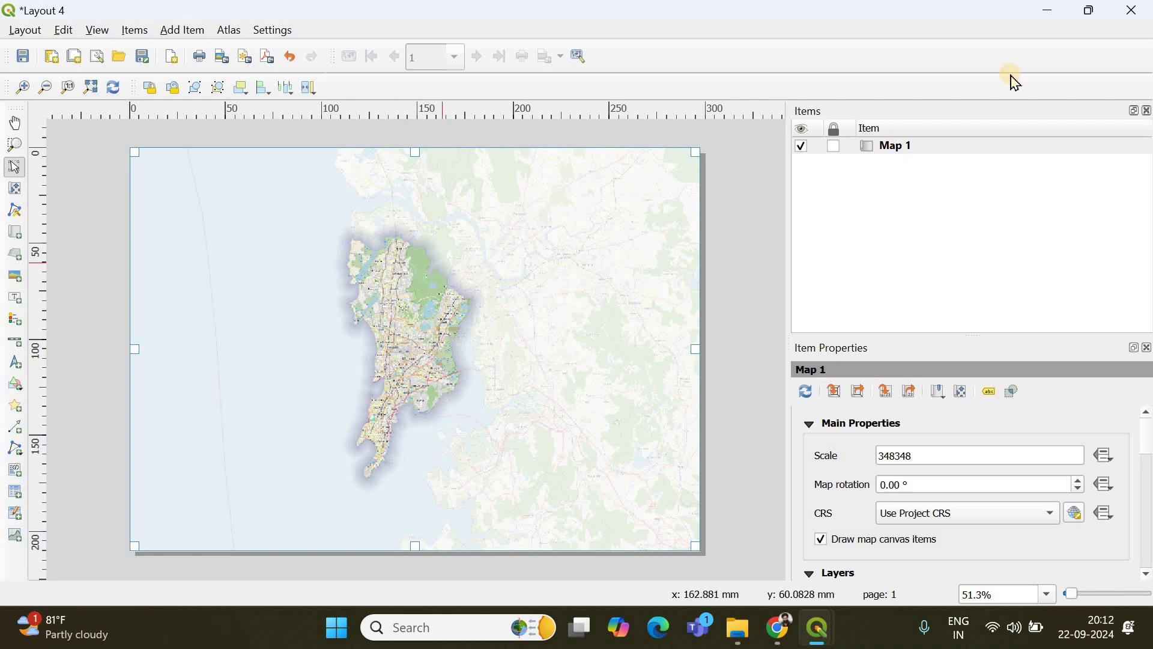
# Step: In the main project window, add Mumbai's boundary as a new purple polygon layer
pyautogui.click(1050, 10)
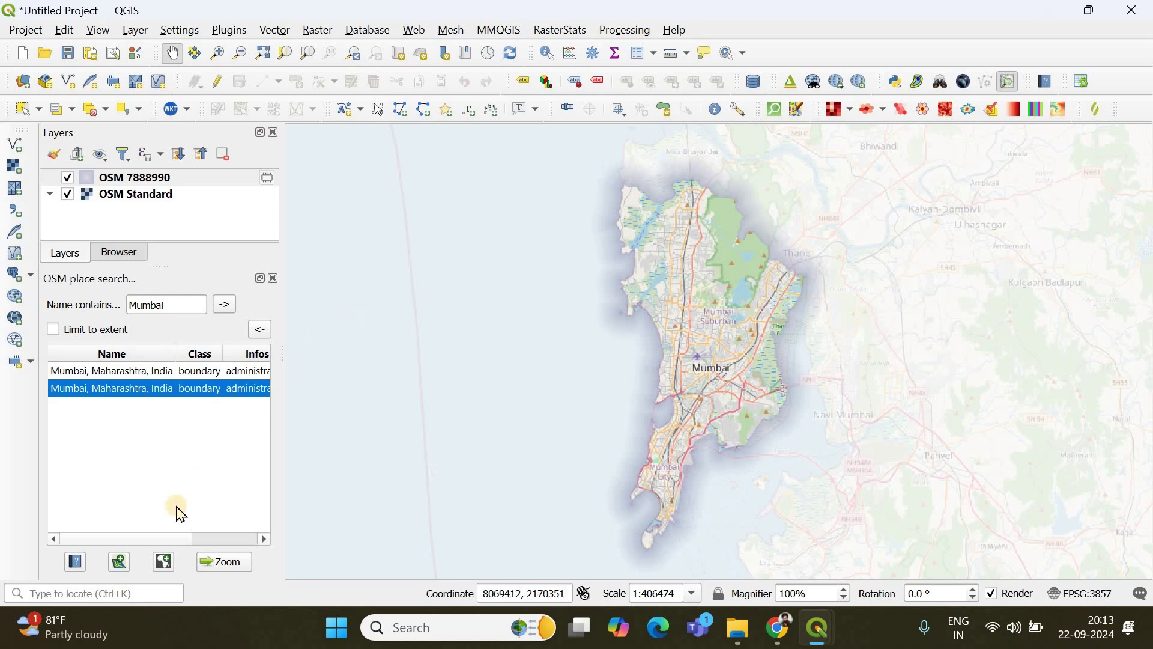
pyautogui.click(120, 564)
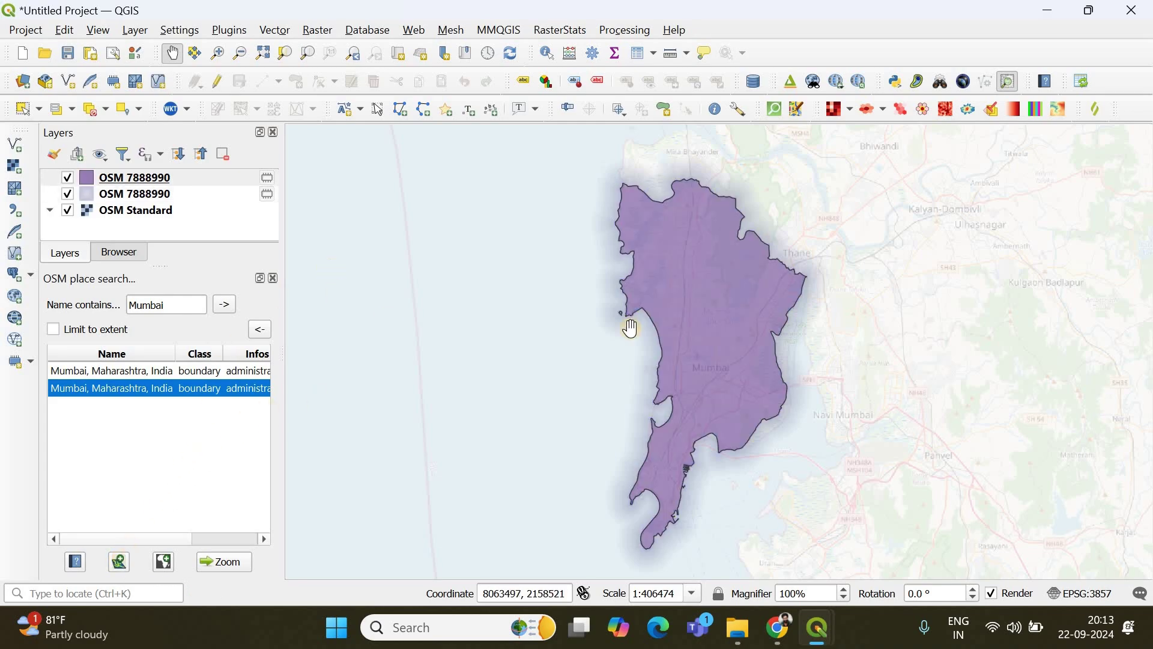
pyautogui.click(174, 390)
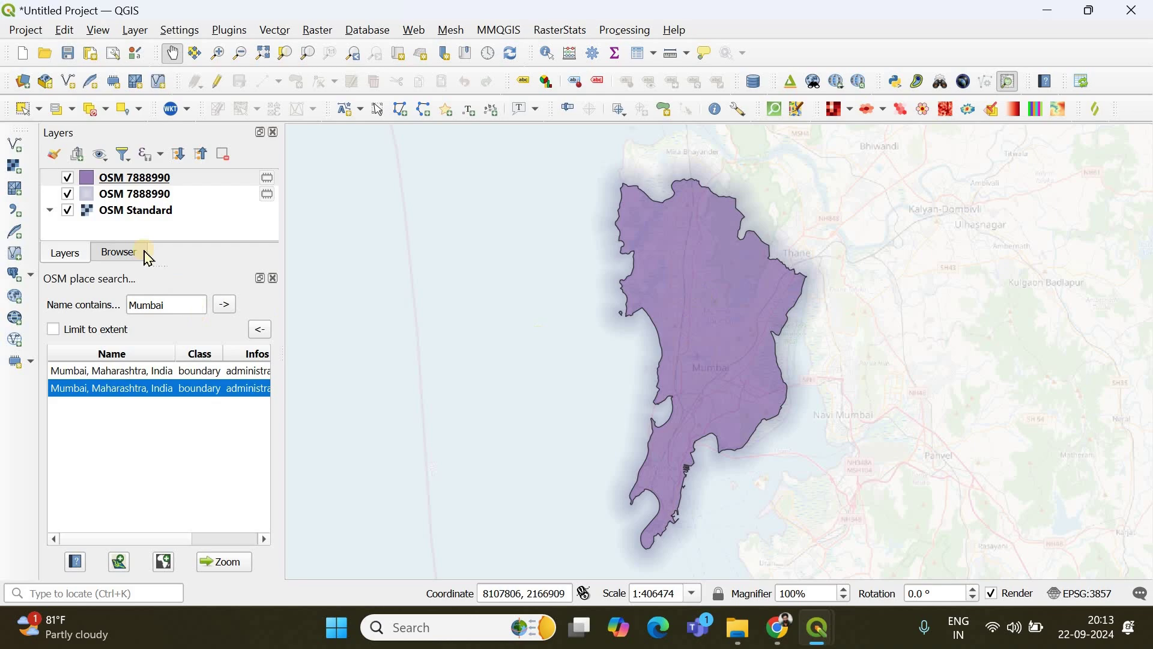
# Step: Hide the Mumbai mask layer and check the polygon over the OSM Standard basemap
pyautogui.click(68, 195)
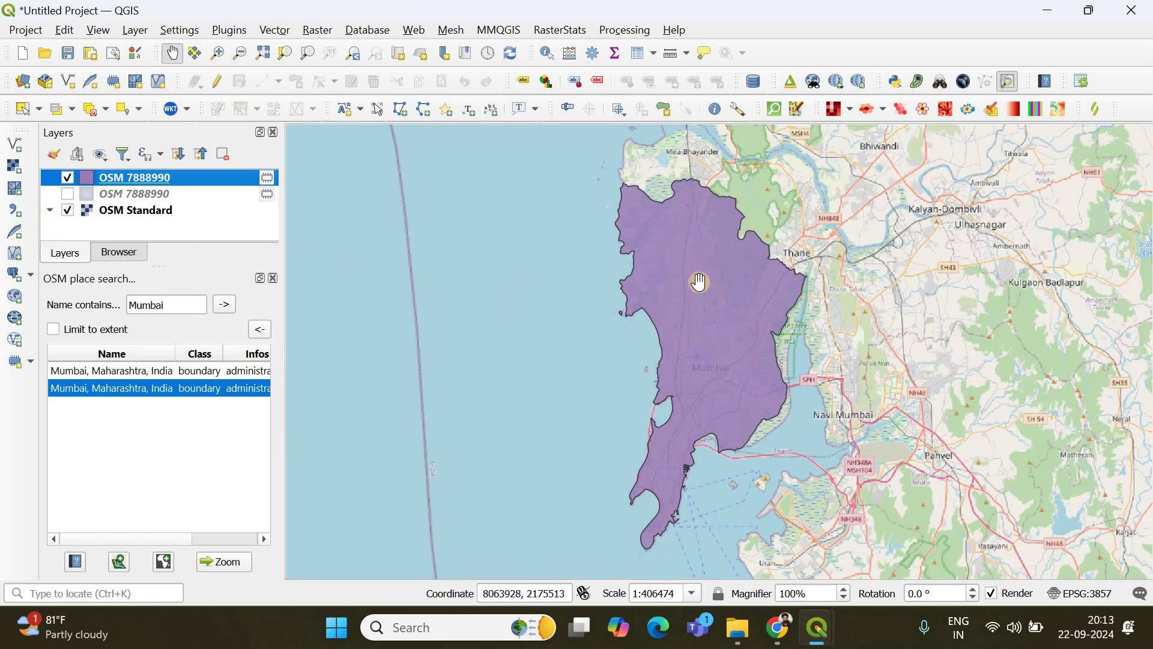
pyautogui.press('space')
pyautogui.scroll(-2, 723, 283)
pyautogui.scroll(2, 610, 216)
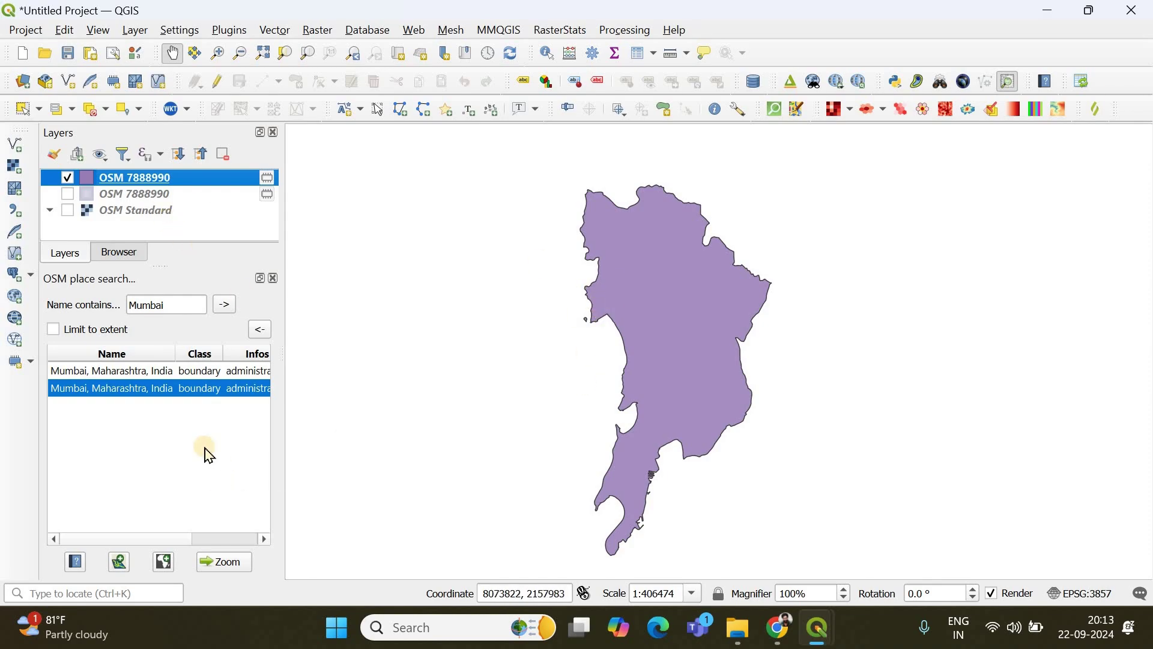
pyautogui.click(186, 401)
pyautogui.click(67, 210)
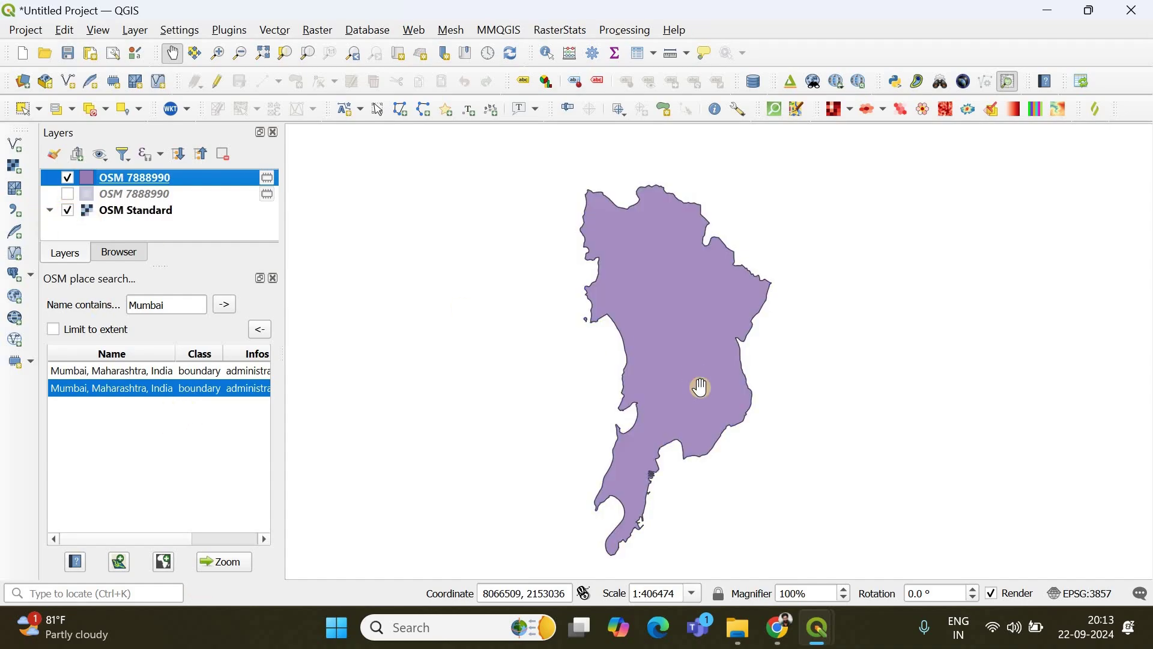
pyautogui.scroll(3, 662, 296)
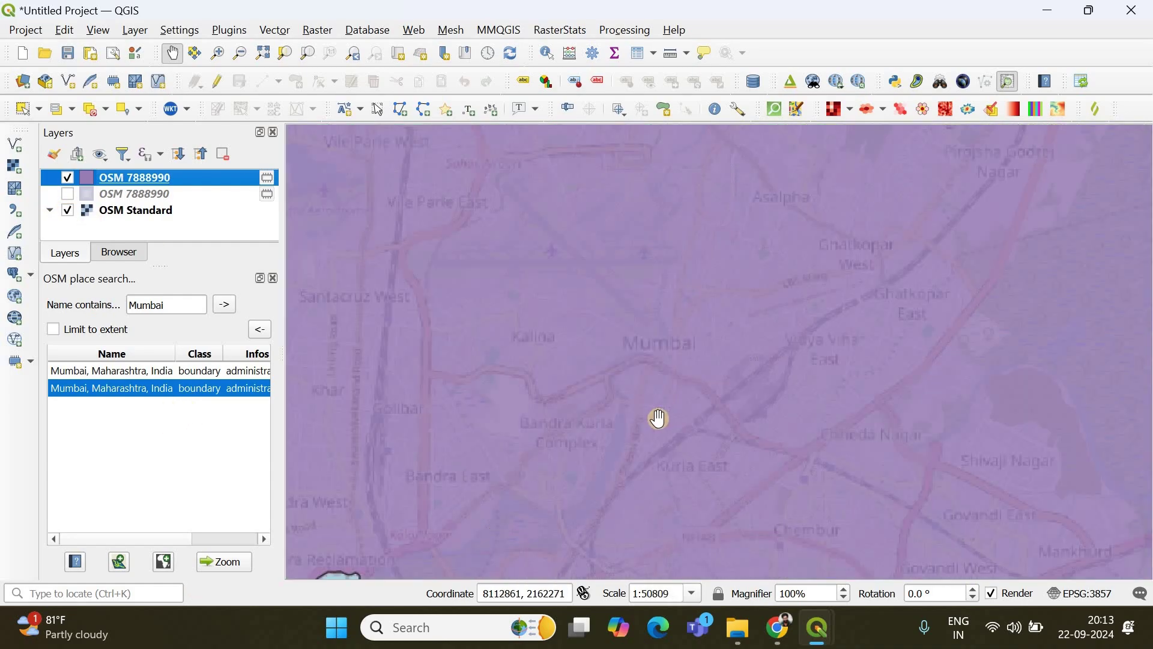
pyautogui.scroll(-6, 659, 418)
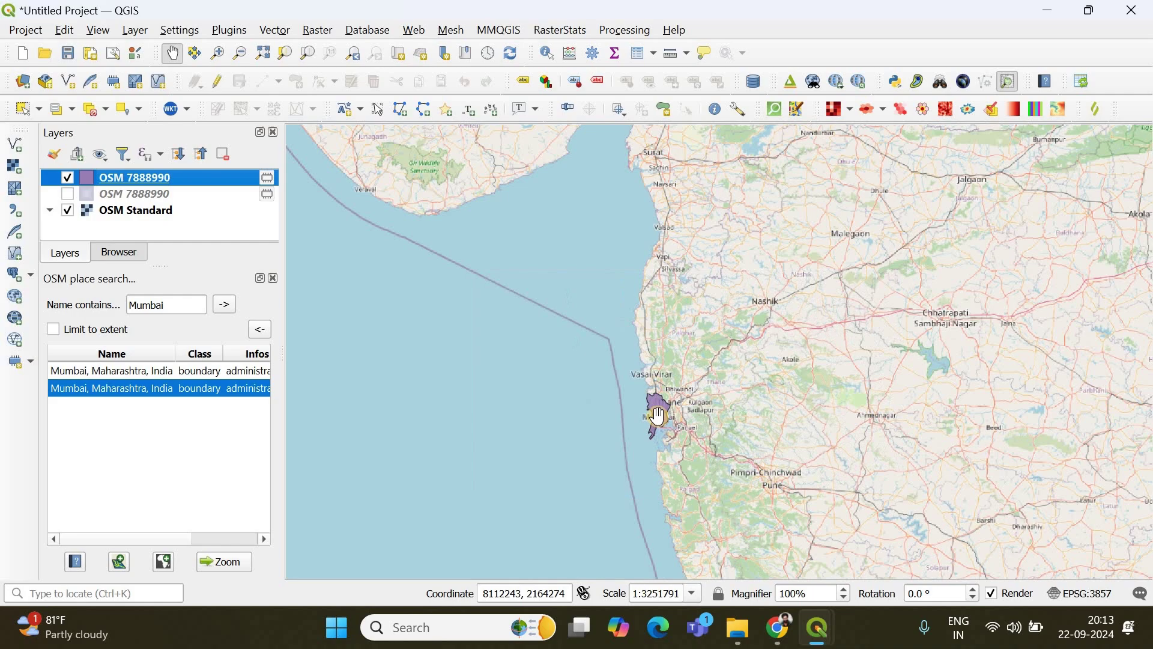
pyautogui.scroll(-6, 659, 417)
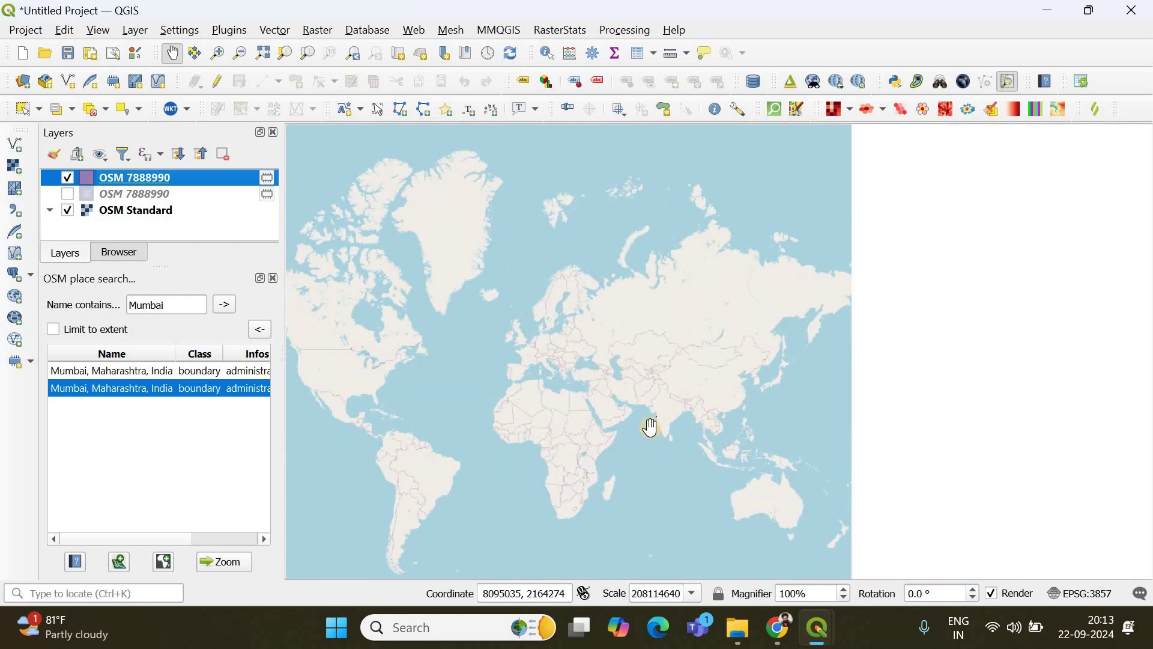
# Step: Search for Kannur and zoom the map to the first Kannur, Kerala, India result
pyautogui.moveTo(186, 305); pyautogui.dragTo(102, 304)
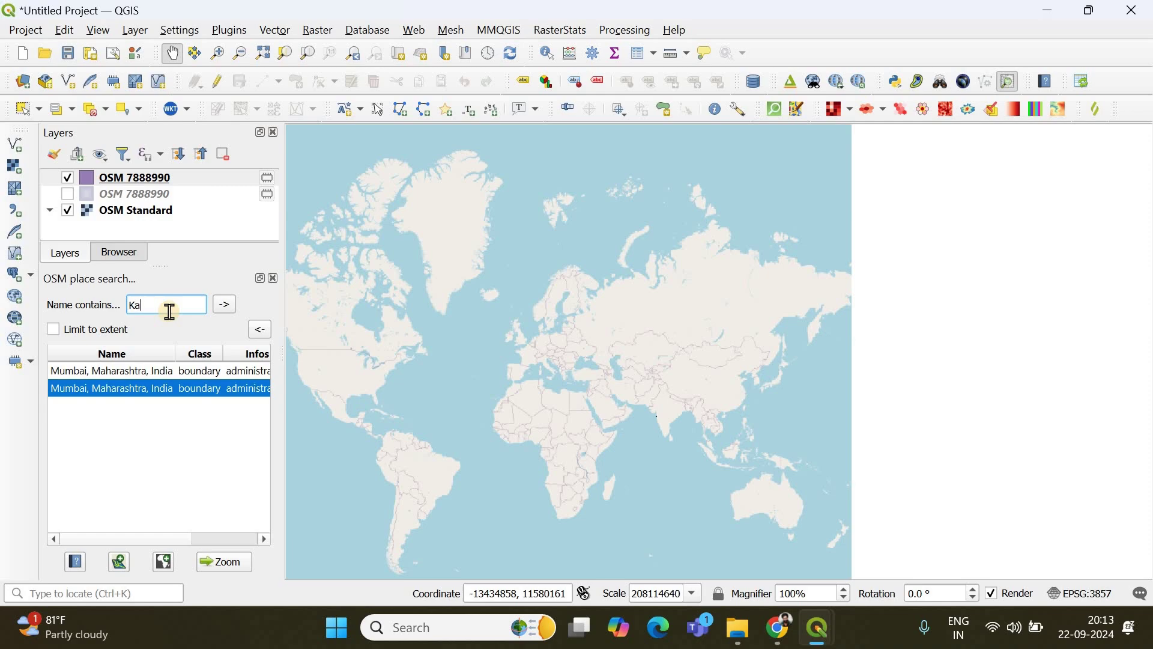
pyautogui.click(235, 308)
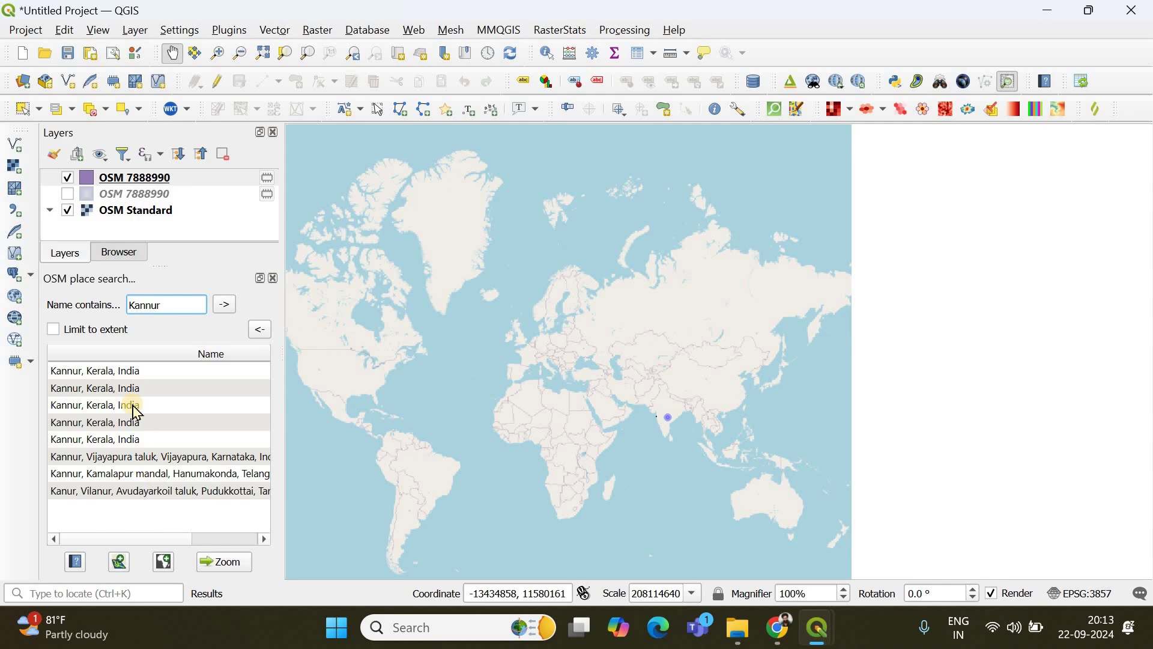
pyautogui.click(121, 373)
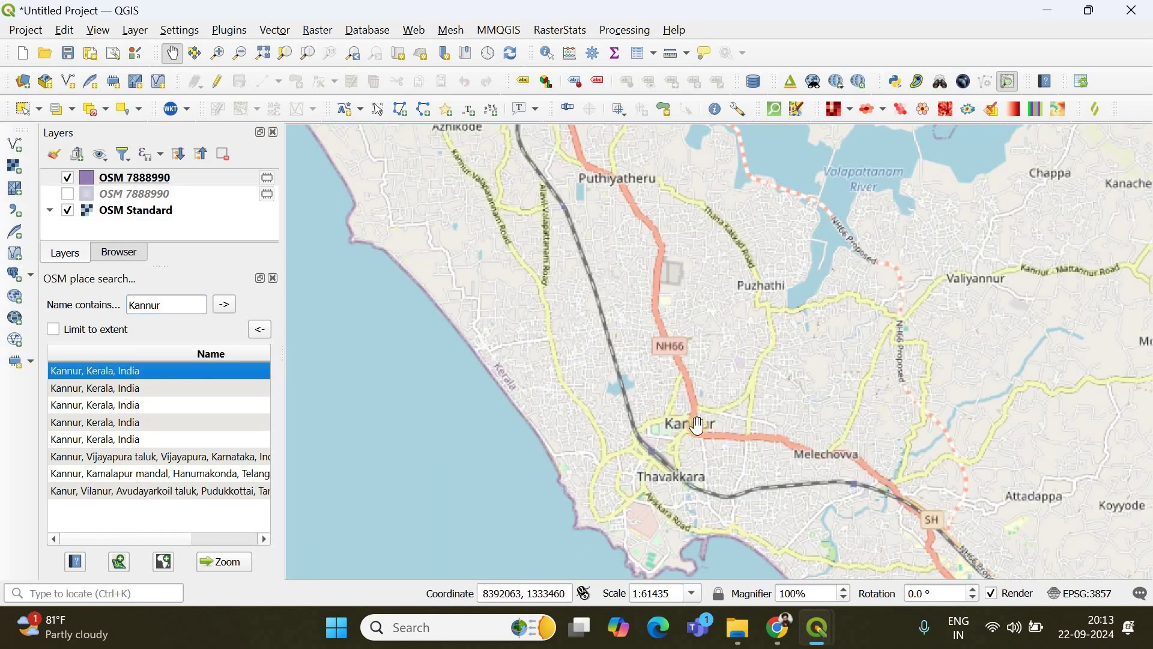
pyautogui.scroll(-2, 698, 425)
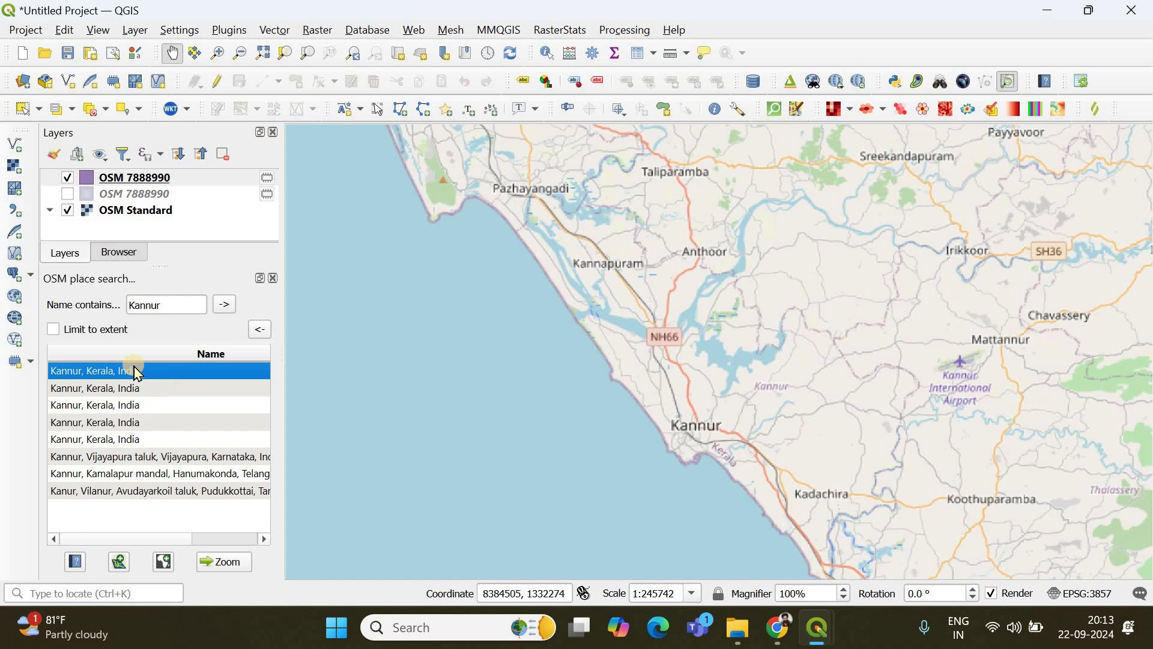
pyautogui.click(128, 378)
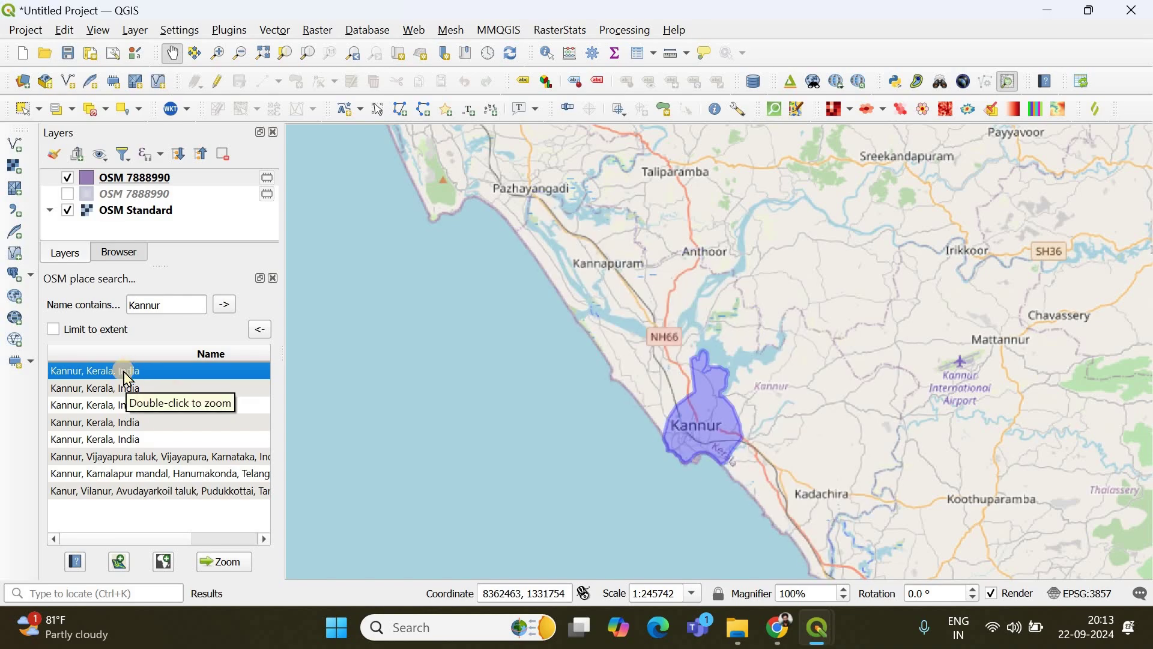
# Step: Create a mask layer dimming everything outside the Kannur boundary
pyautogui.click(162, 562)
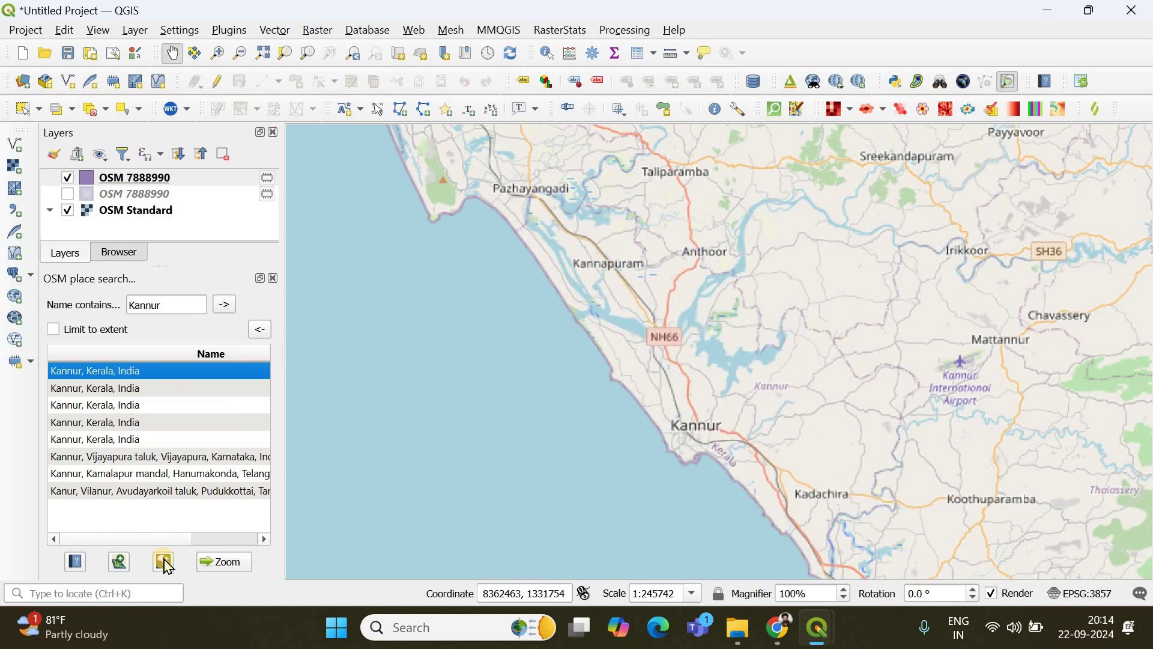
pyautogui.click(163, 563)
pyautogui.scroll(1, 752, 423)
pyautogui.scroll(1, 619, 447)
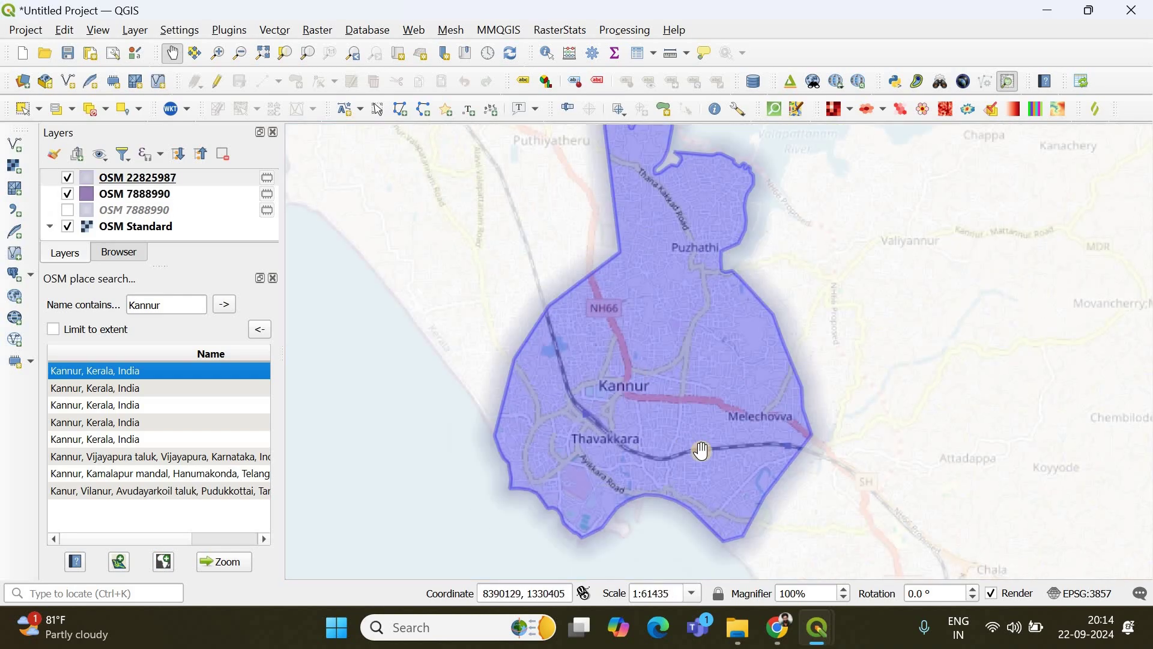
# Step: Add Kannur's boundary as the OSM 22825987 polygon layer and hide the other overlay layers
pyautogui.click(119, 563)
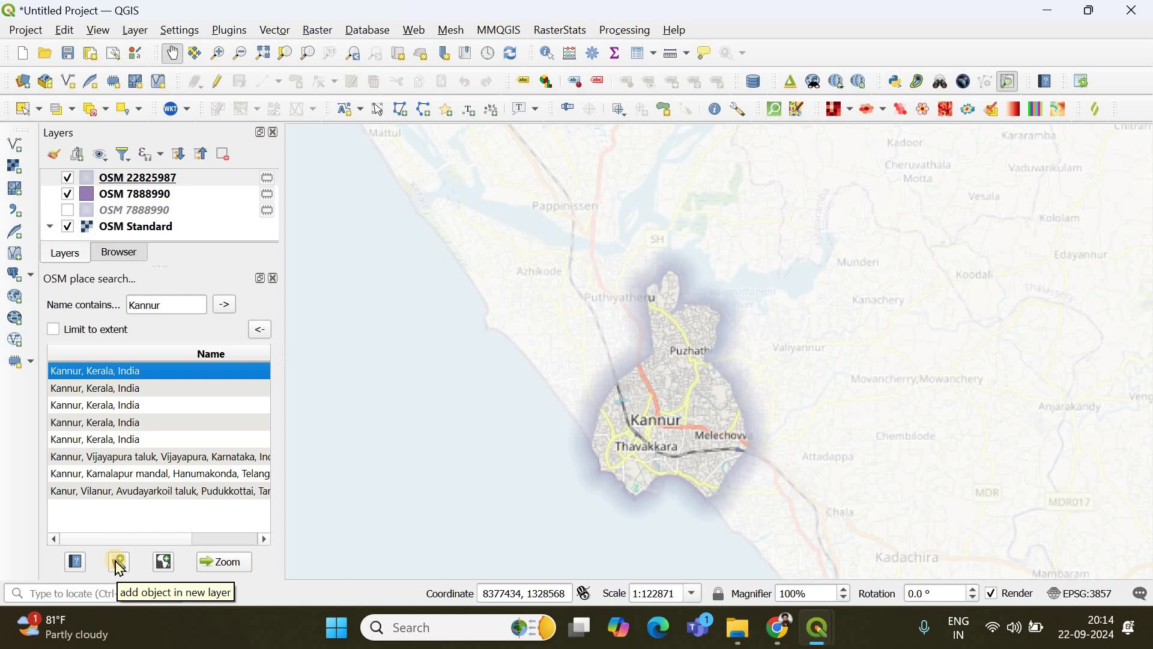
pyautogui.click(119, 565)
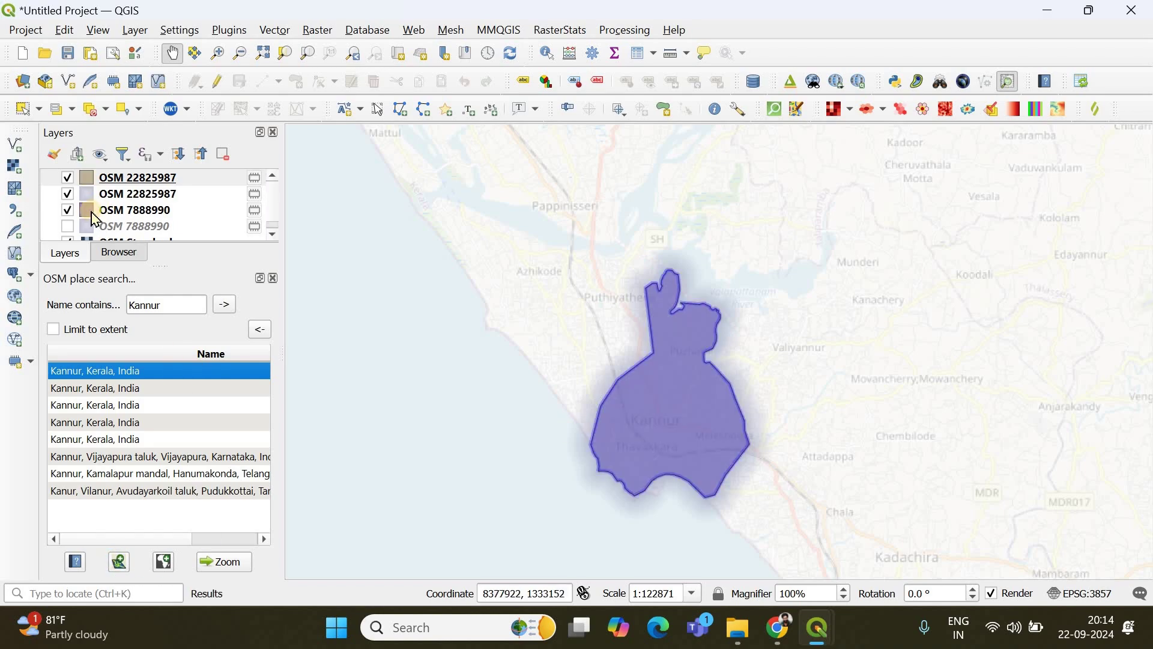
pyautogui.click(67, 210)
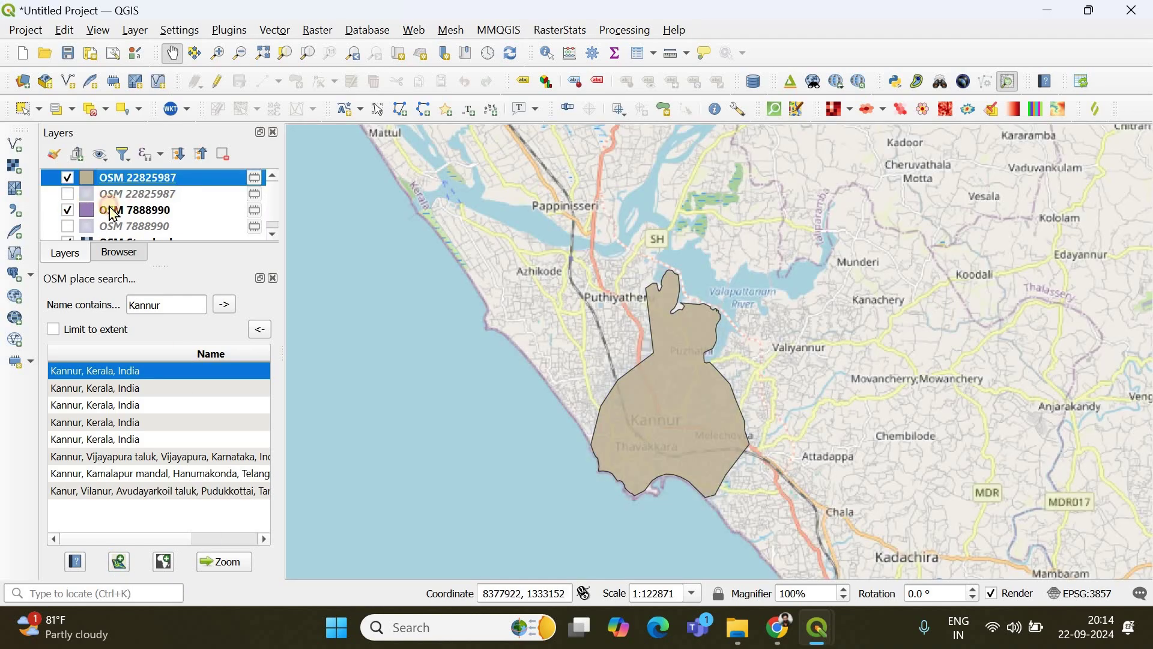
pyautogui.scroll(1, 673, 420)
pyautogui.scroll(-3, 693, 361)
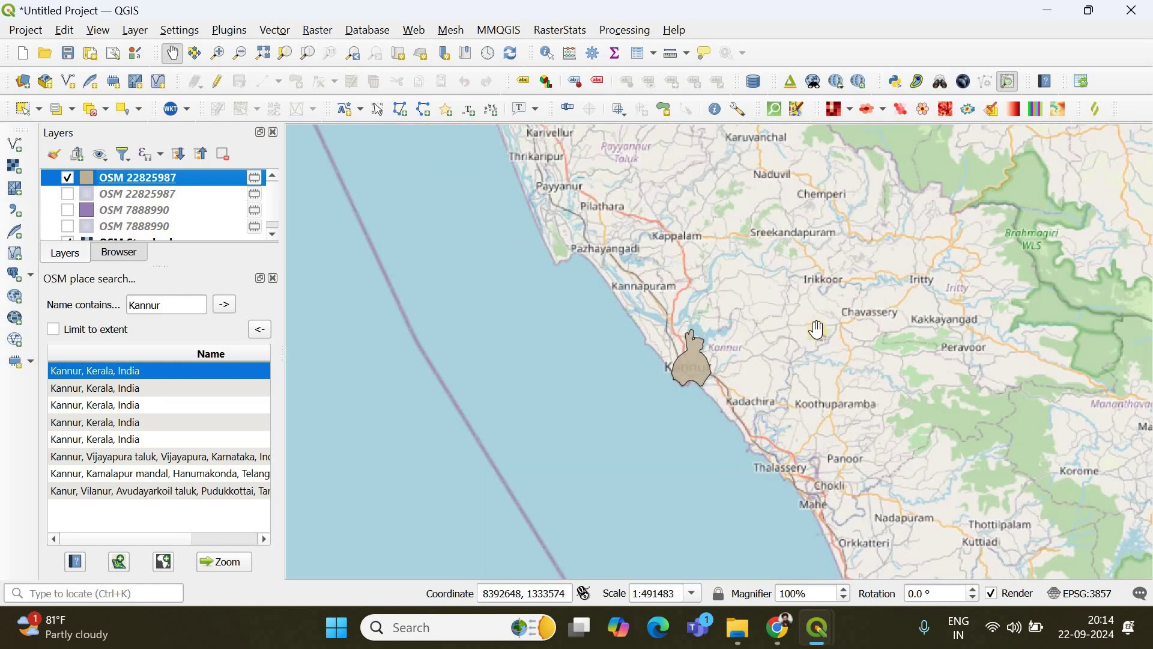
pyautogui.scroll(-1, 818, 329)
pyautogui.moveTo(781, 342); pyautogui.dragTo(742, 351)
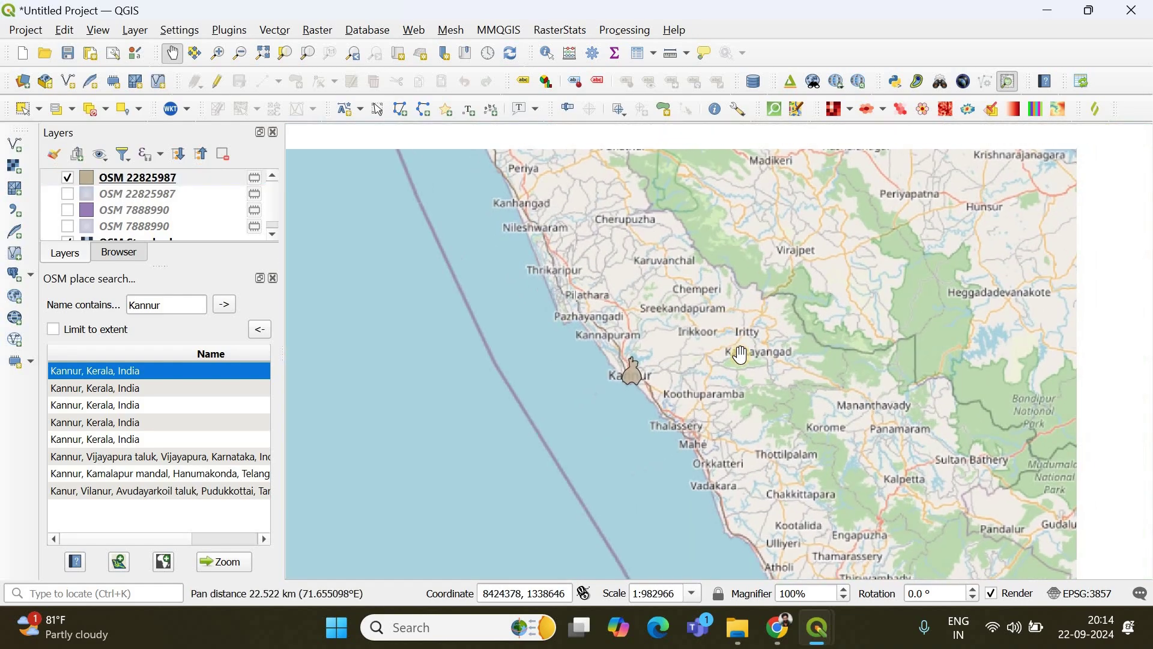